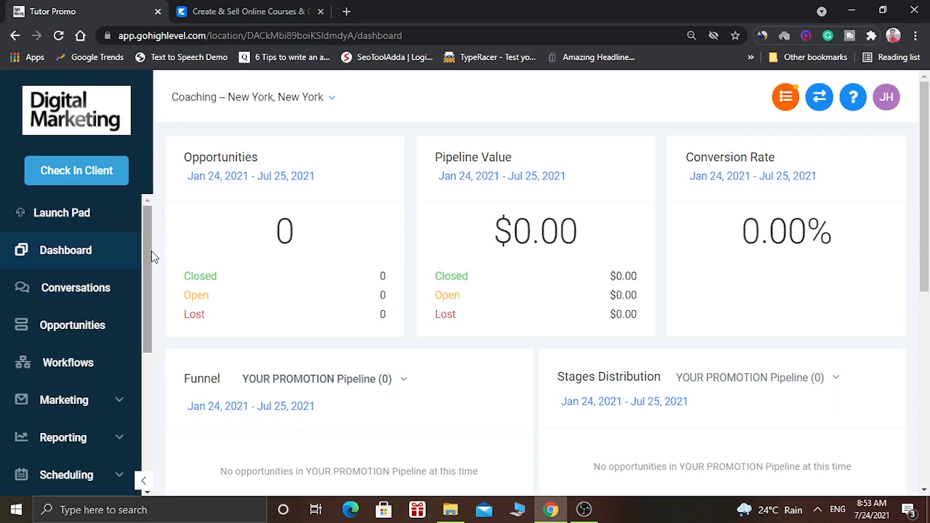
# Open the Membership area under Funnels and Websites.
pyautogui.moveTo(151, 251); pyautogui.dragTo(146, 367)
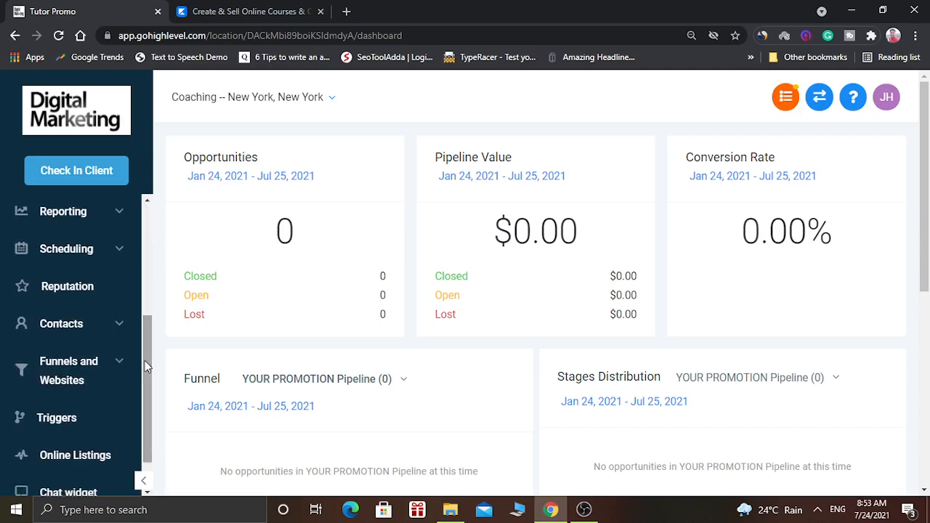
pyautogui.click(101, 368)
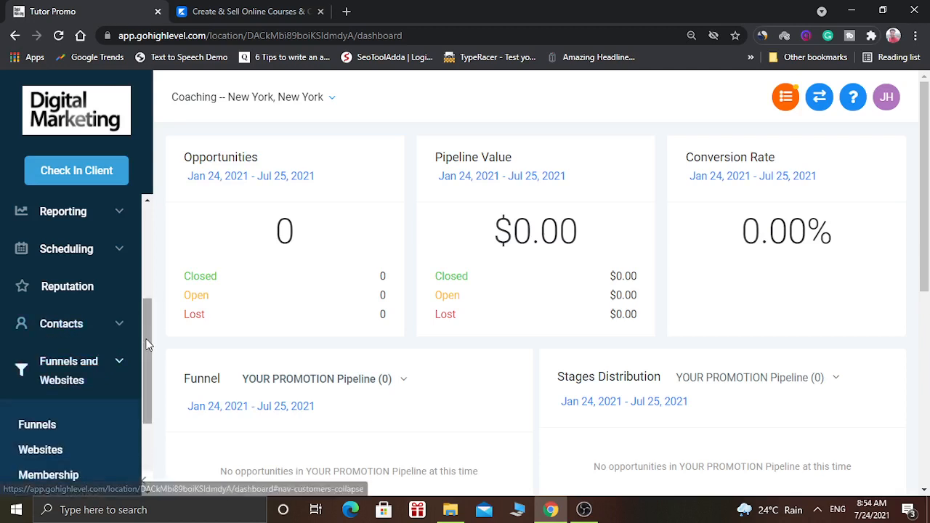
pyautogui.moveTo(145, 347); pyautogui.dragTo(143, 369)
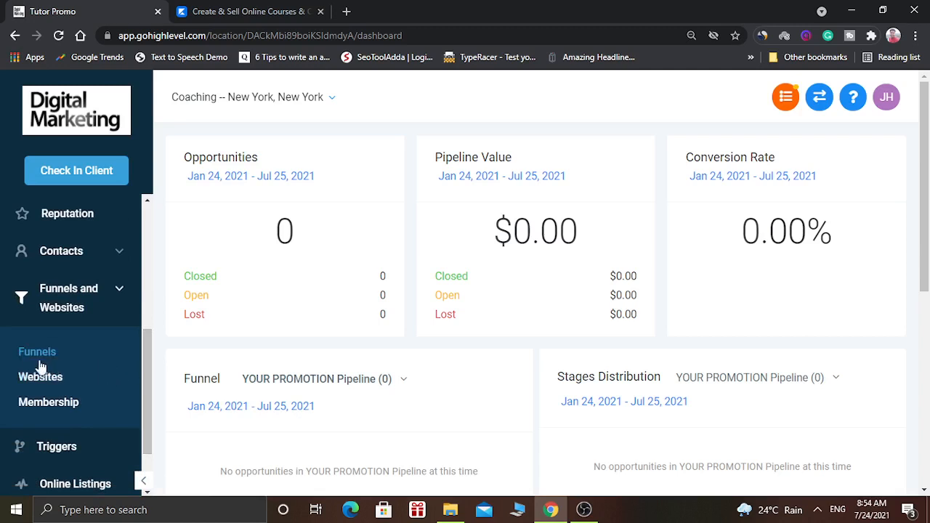
pyautogui.click(61, 410)
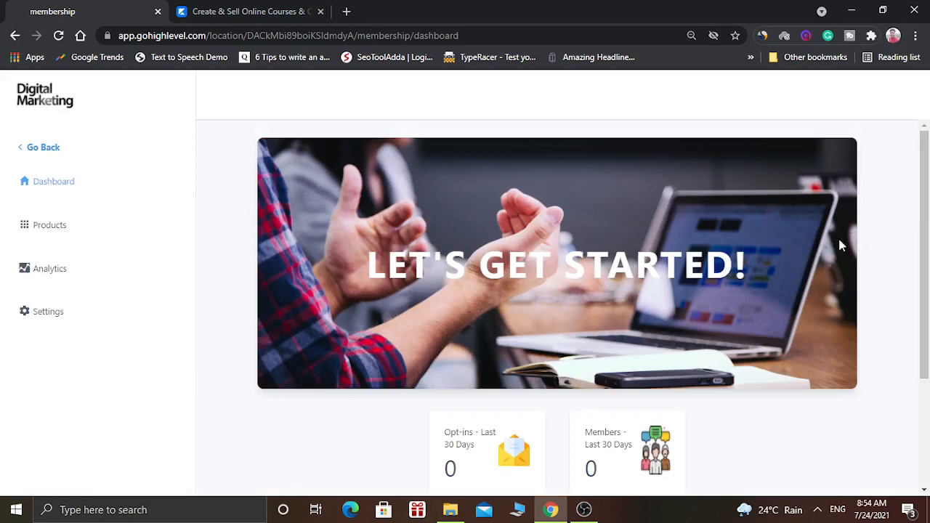
# Review the opt-ins, members, sales and checkouts cards on the membership dashboard.
pyautogui.moveTo(917, 235); pyautogui.dragTo(928, 320)
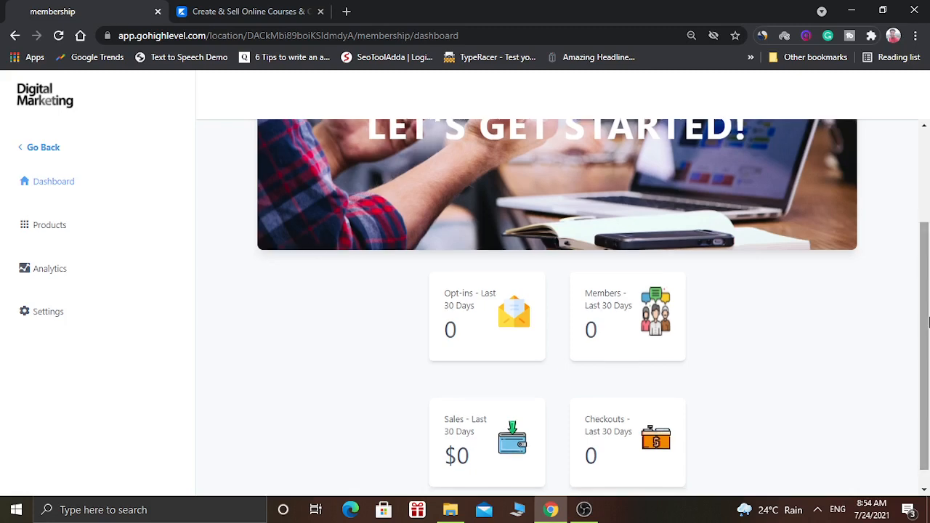
pyautogui.moveTo(928, 320); pyautogui.dragTo(928, 225)
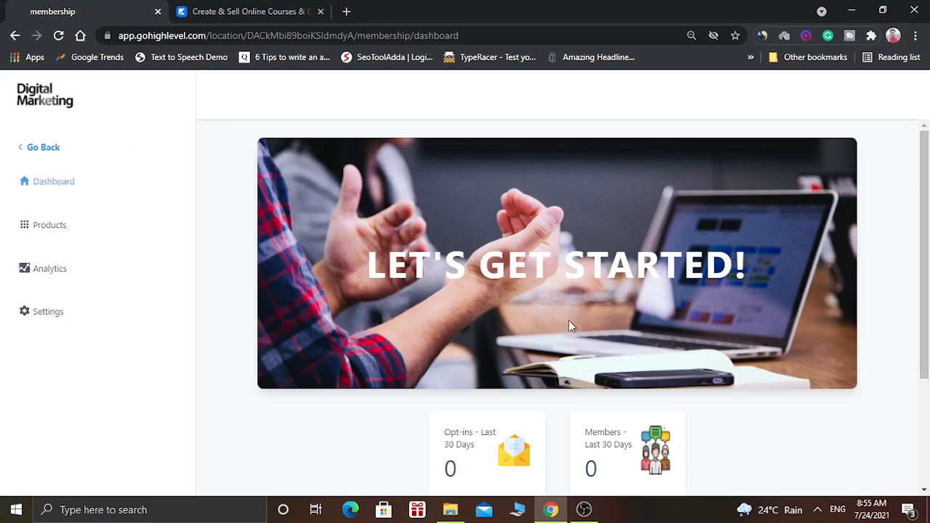
pyautogui.scroll(-2, 927, 320)
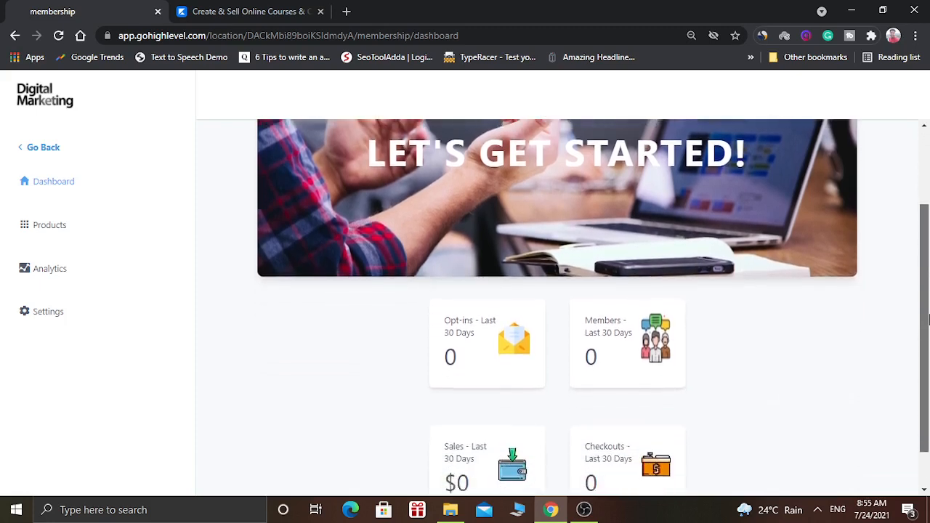
pyautogui.moveTo(928, 320); pyautogui.dragTo(928, 345)
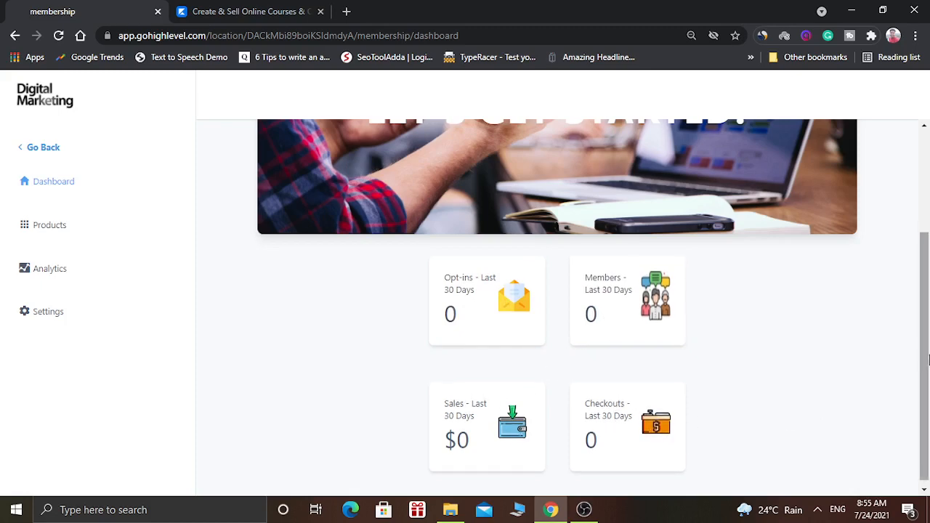
pyautogui.moveTo(928, 359); pyautogui.dragTo(928, 245)
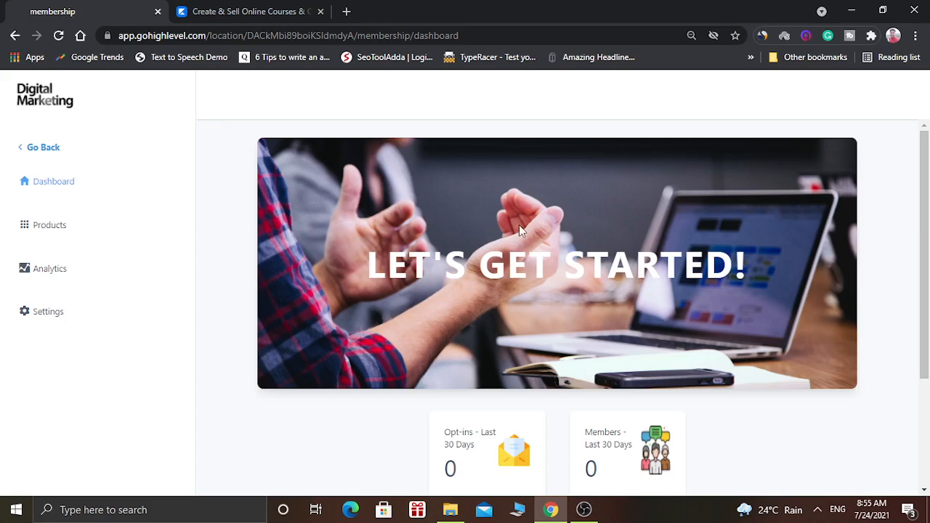
# Start creating a new product from All Products and look through the available product templates.
pyautogui.click(36, 233)
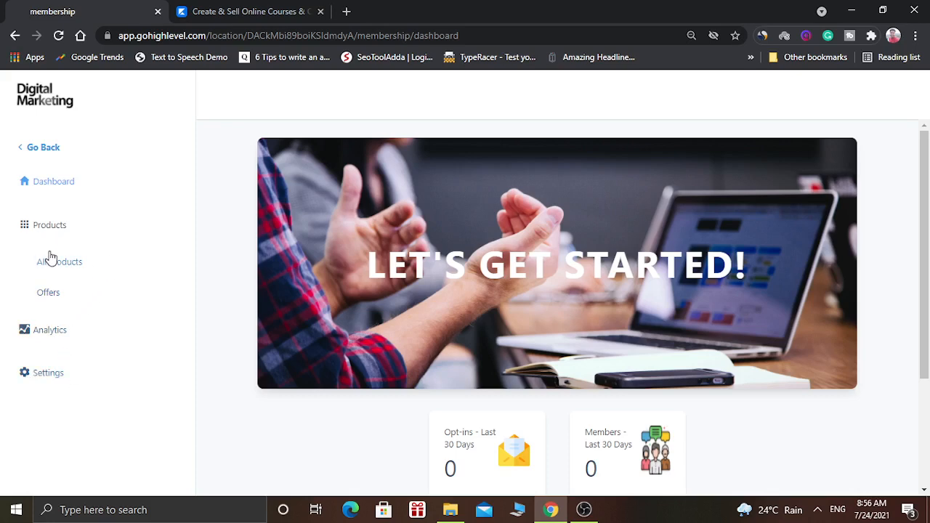
pyautogui.click(69, 267)
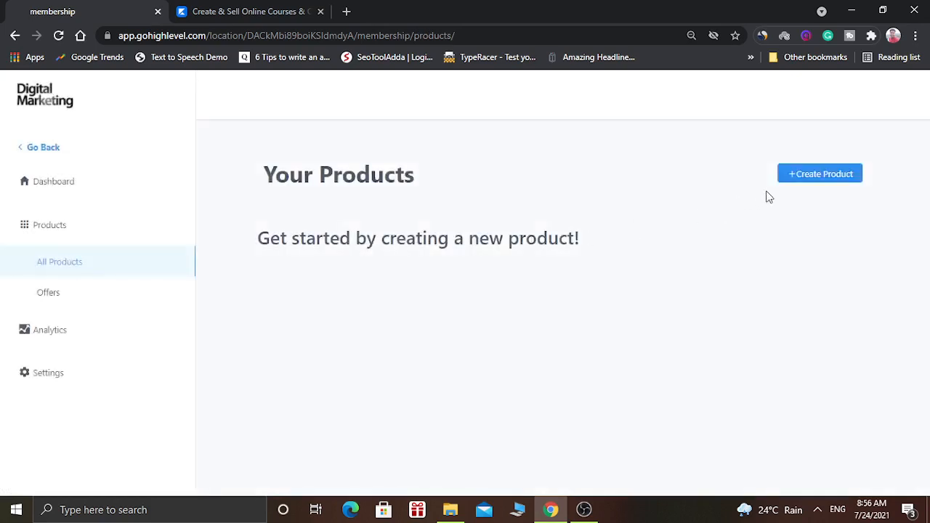
pyautogui.click(811, 180)
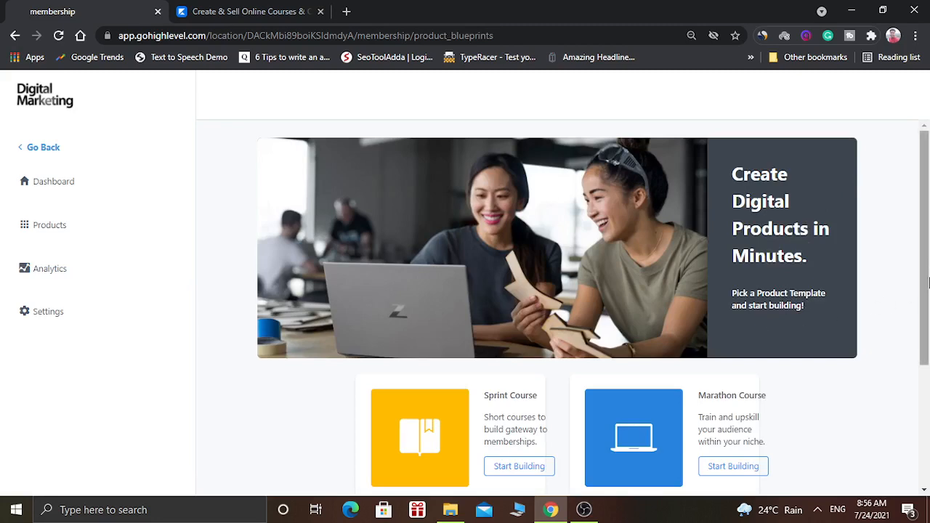
pyautogui.scroll(-1, 928, 314)
pyautogui.moveTo(929, 314); pyautogui.dragTo(928, 373)
pyautogui.moveTo(929, 387); pyautogui.dragTo(929, 414)
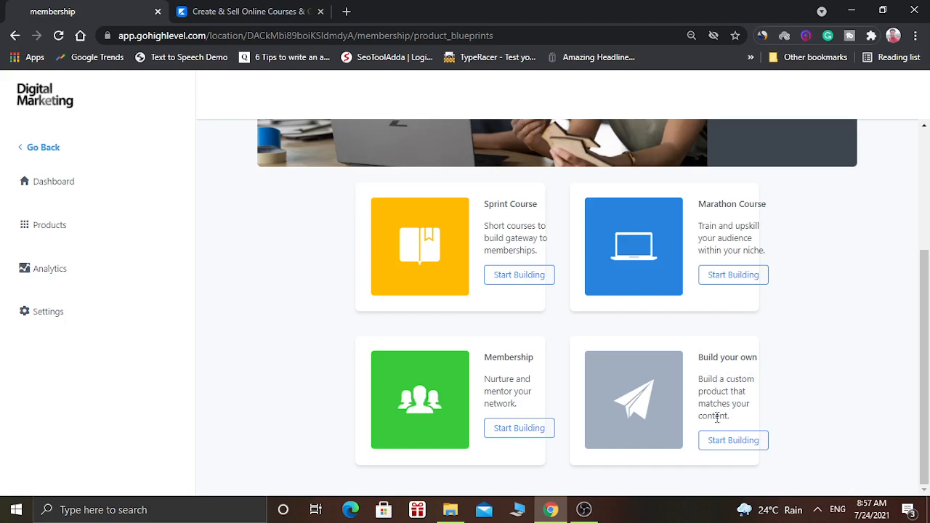
pyautogui.moveTo(929, 348); pyautogui.dragTo(929, 367)
# Create a product from the Sprint Course template, named Digital Marketing Sprint Course.
pyautogui.click(520, 276)
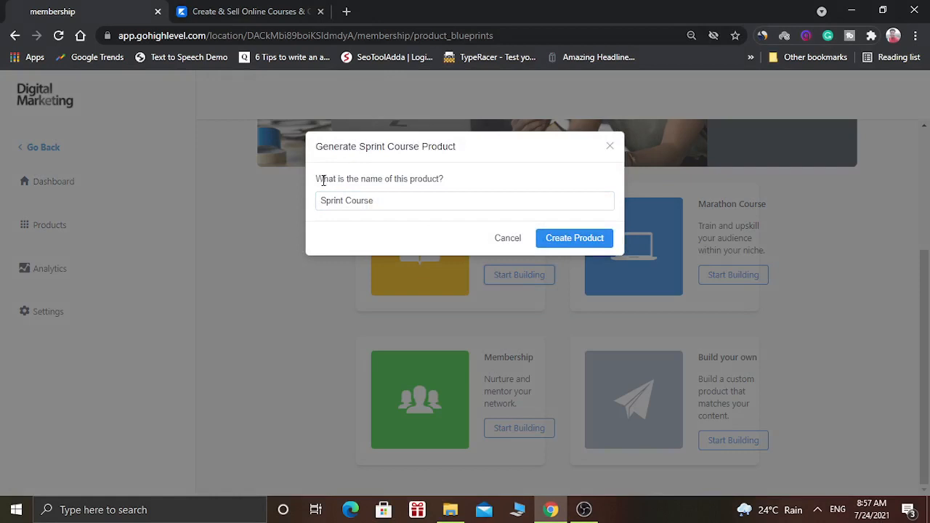
pyautogui.click(430, 194)
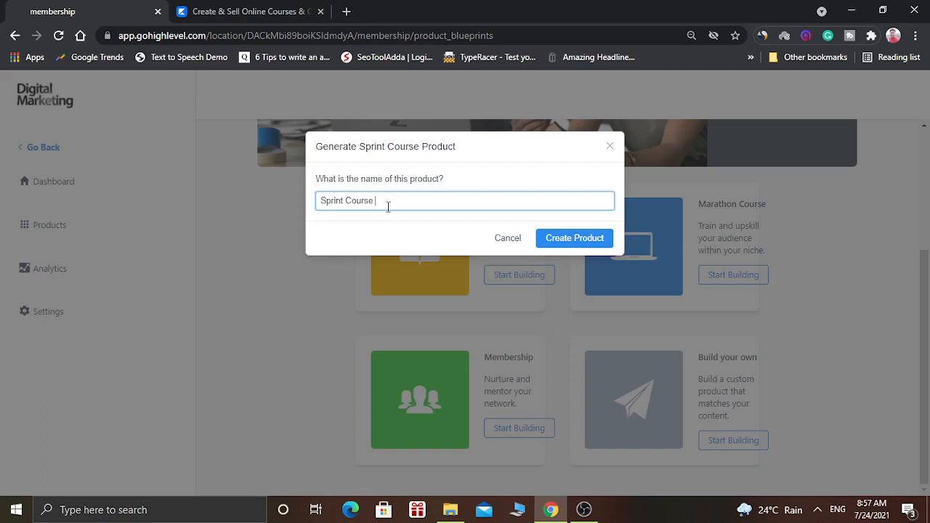
pyautogui.hotkey('ctrl', 'BackSpace')
pyautogui.hotkey('ctrl', 'BackSpace')
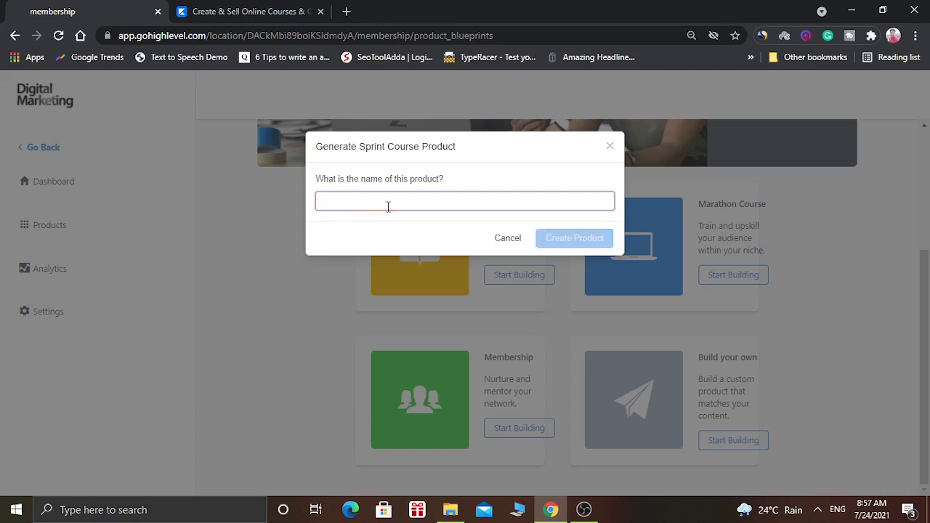
pyautogui.write('Digital Marketing Sprint Course')
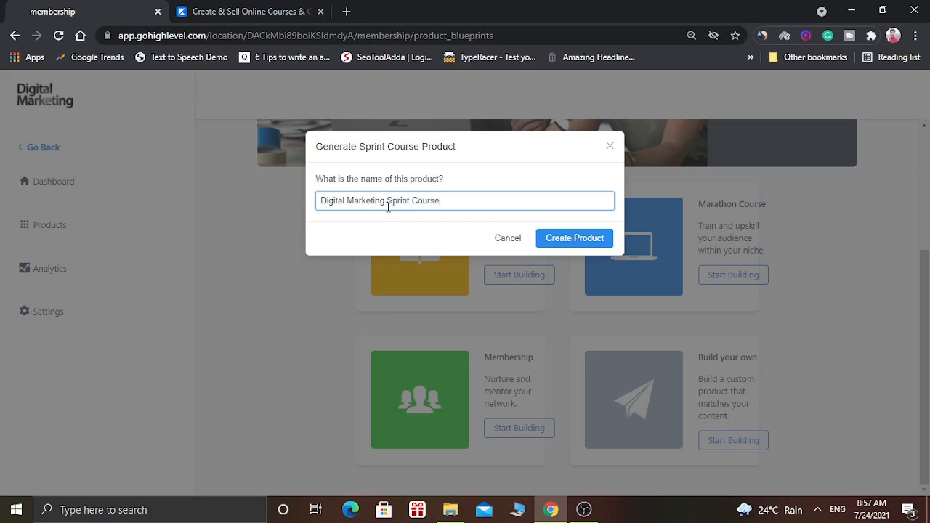
pyautogui.click(557, 240)
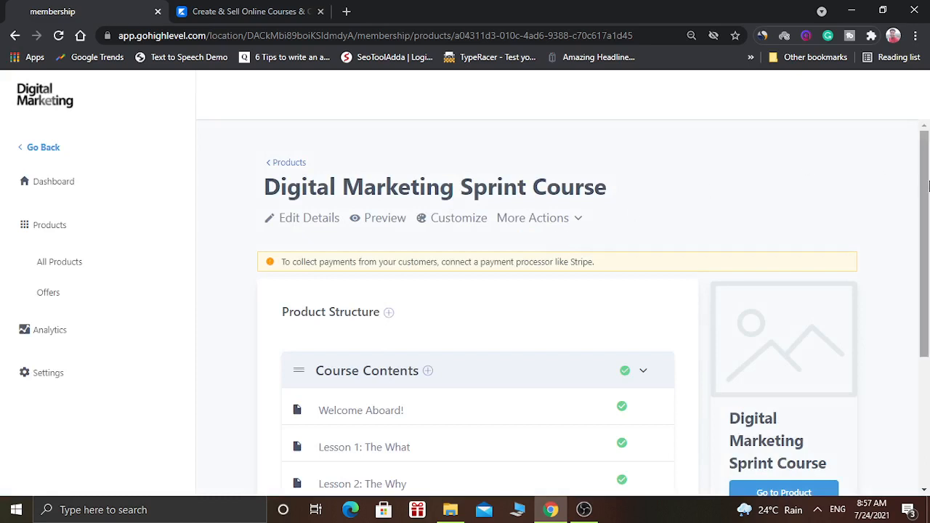
# Examine the product's additional actions and its Edit Details page, including title, description and thumbnail settings, and return to the product.
pyautogui.moveTo(928, 186)
pyautogui.mouseDown()
pyautogui.moveTo(929, 210)
pyautogui.moveTo(928, 175)
pyautogui.mouseUp()
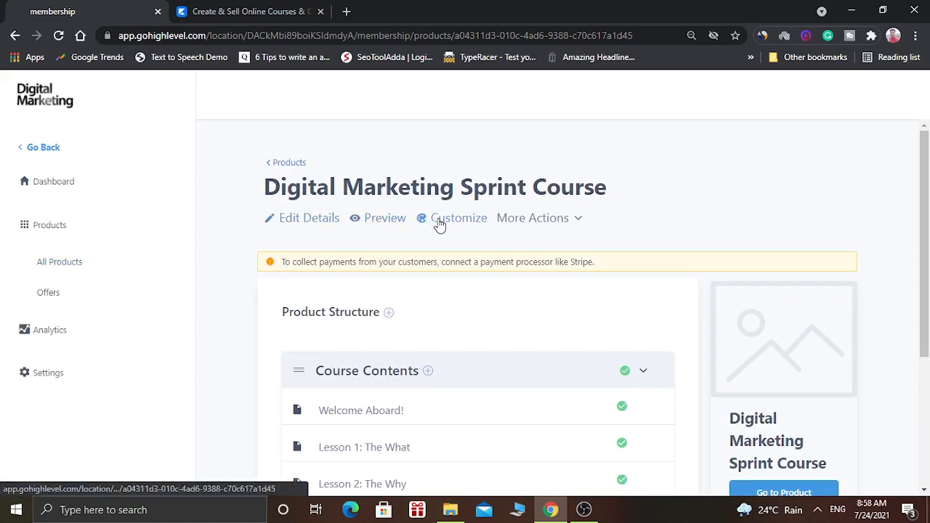
pyautogui.click(539, 219)
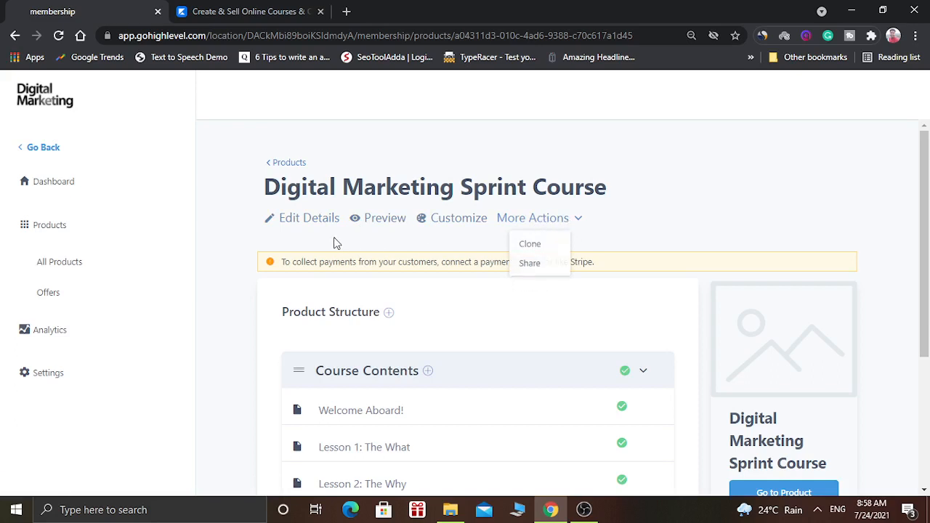
pyautogui.click(307, 220)
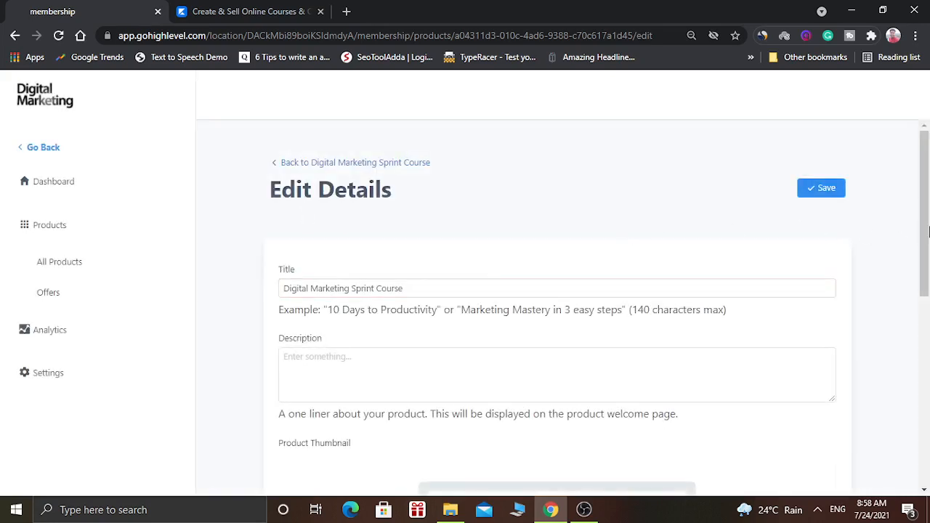
pyautogui.scroll(-1, 927, 231)
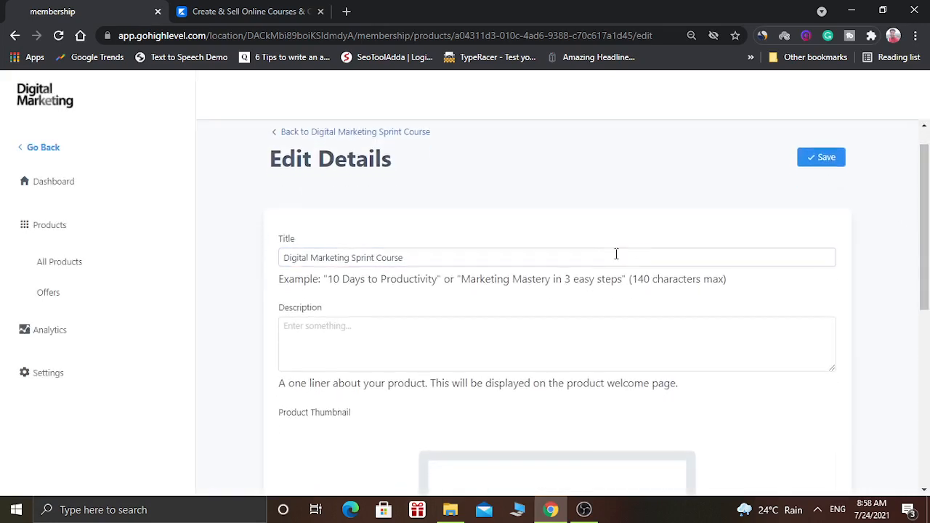
pyautogui.click(598, 256)
pyautogui.click(585, 351)
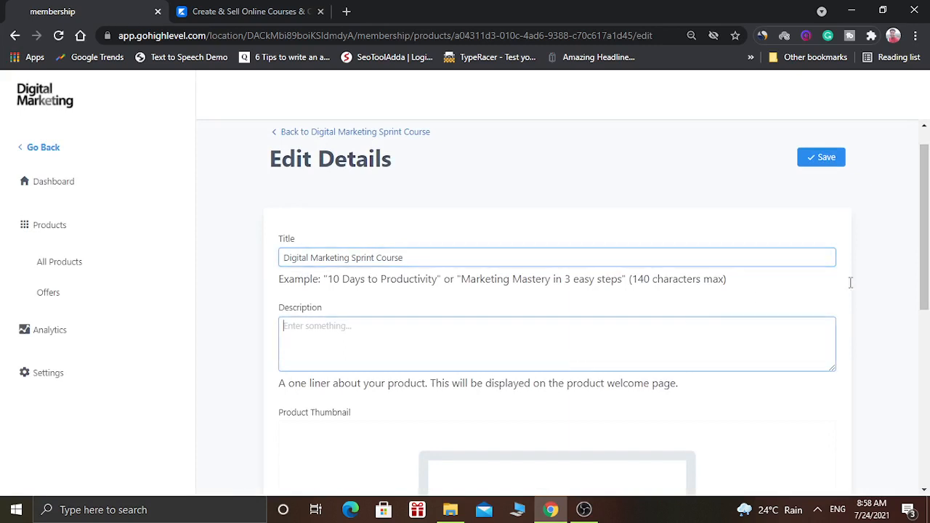
pyautogui.scroll(-1, 924, 309)
pyautogui.scroll(-3, 929, 338)
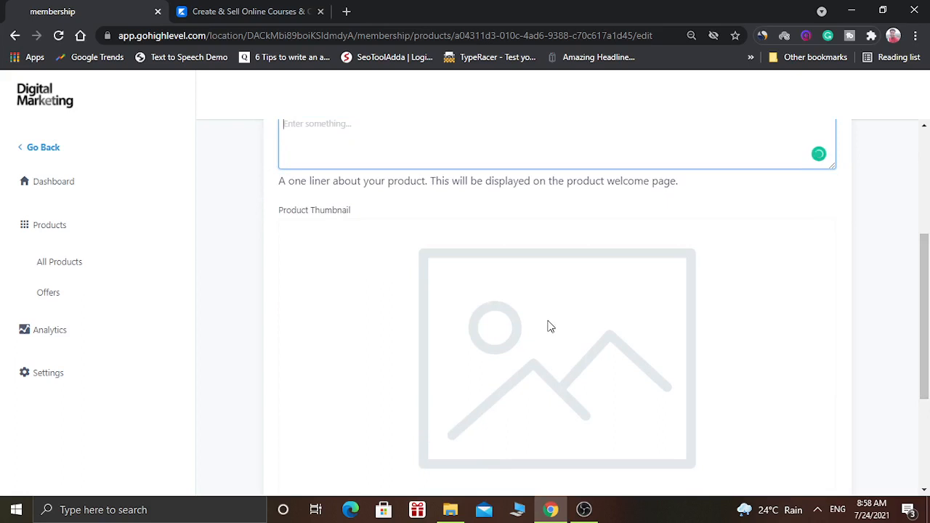
pyautogui.moveTo(927, 312); pyautogui.dragTo(928, 398)
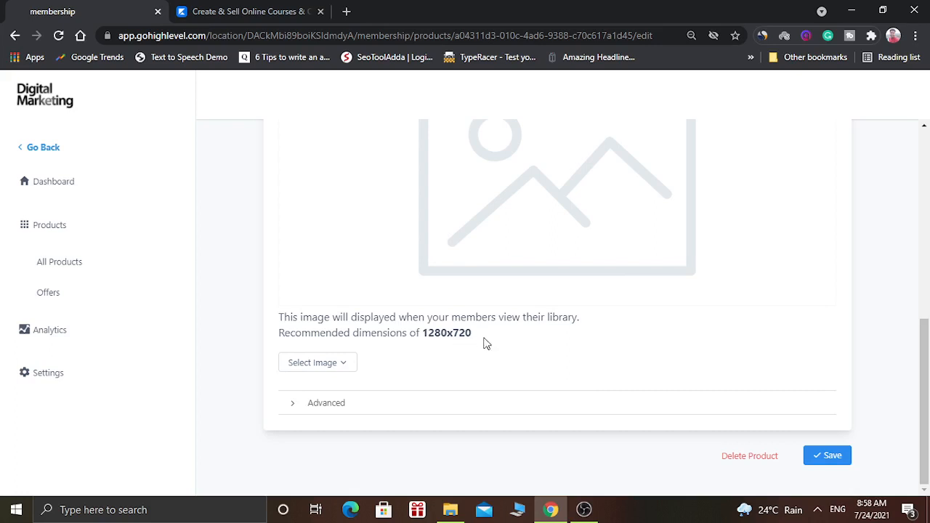
pyautogui.moveTo(929, 357); pyautogui.dragTo(928, 168)
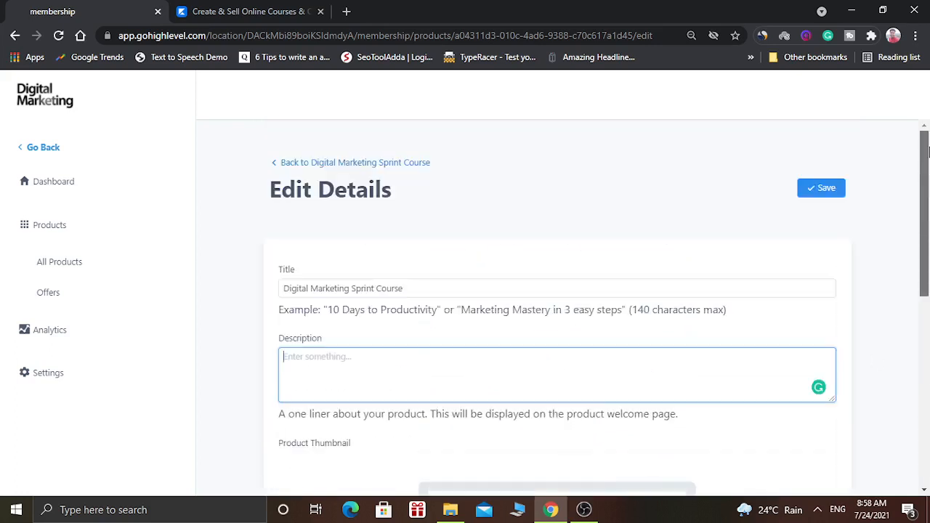
pyautogui.click(380, 166)
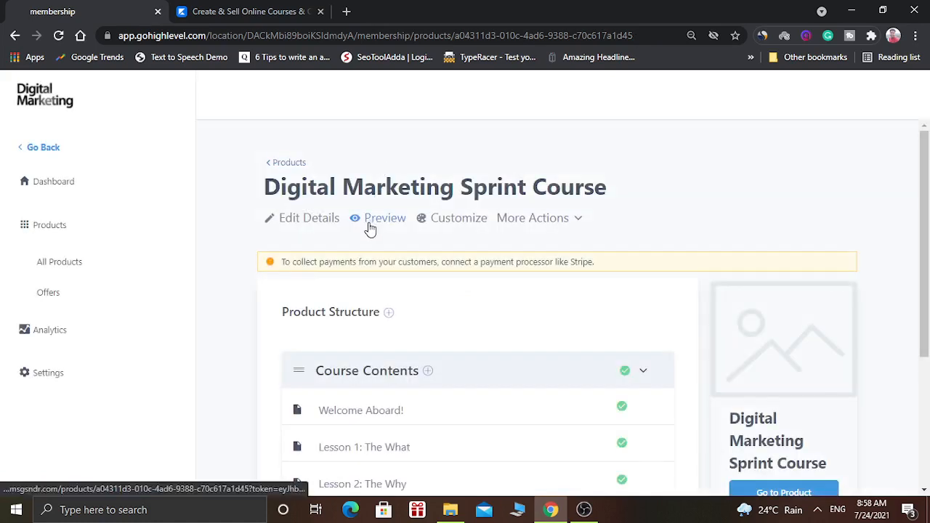
# Look over the sections and settings of the product's Customize page and return to the product.
pyautogui.click(442, 219)
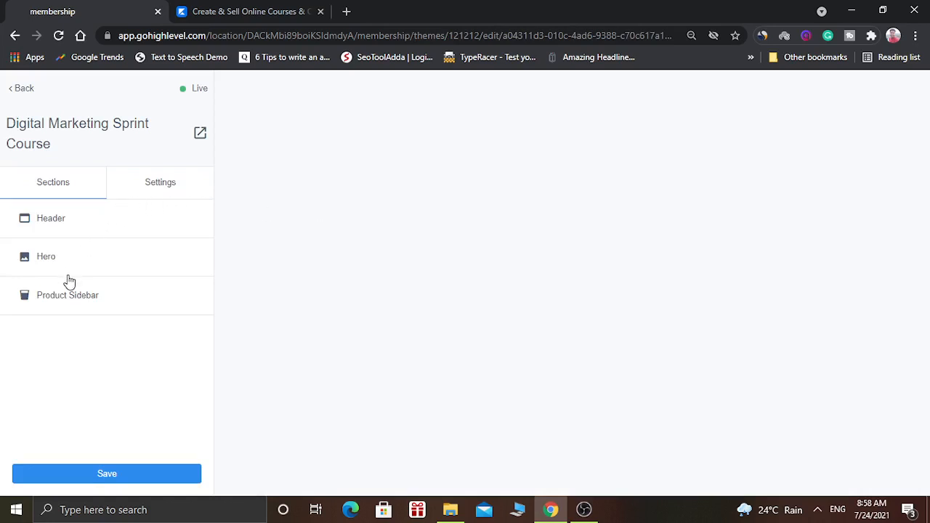
pyautogui.click(175, 184)
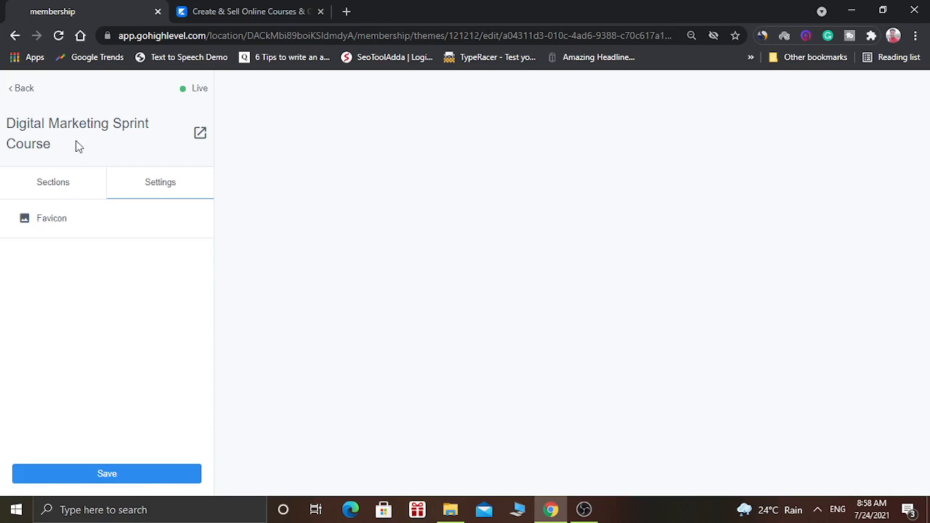
pyautogui.click(16, 95)
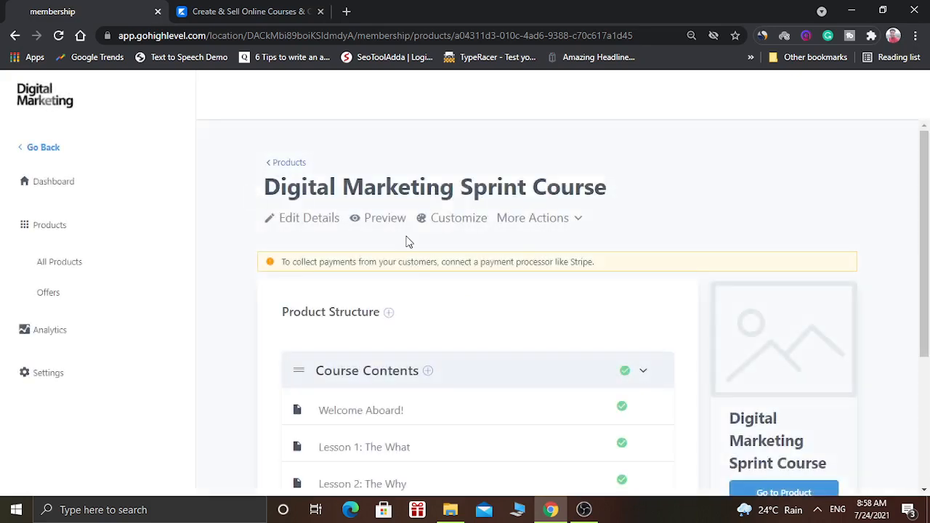
# Open the Welcome Aboard! post from the Course Contents category for editing.
pyautogui.moveTo(927, 203); pyautogui.dragTo(927, 262)
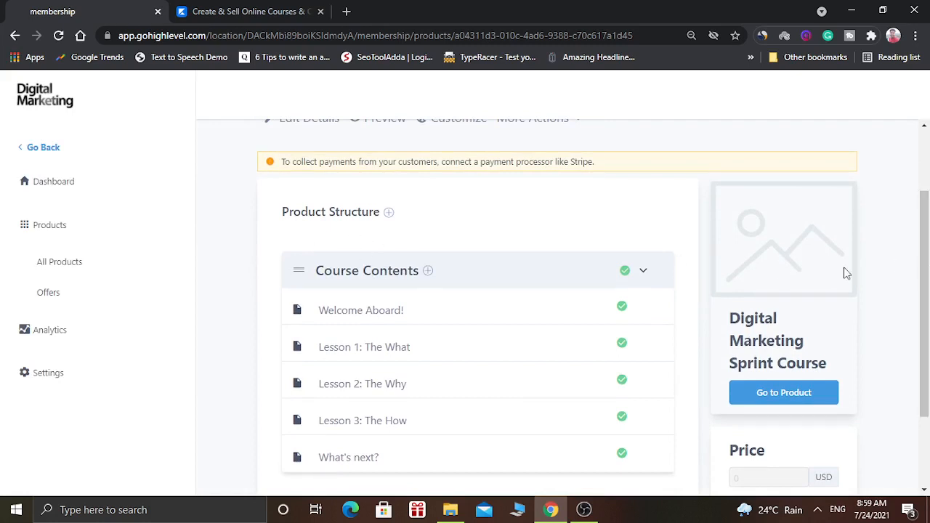
pyautogui.moveTo(925, 266); pyautogui.dragTo(926, 278)
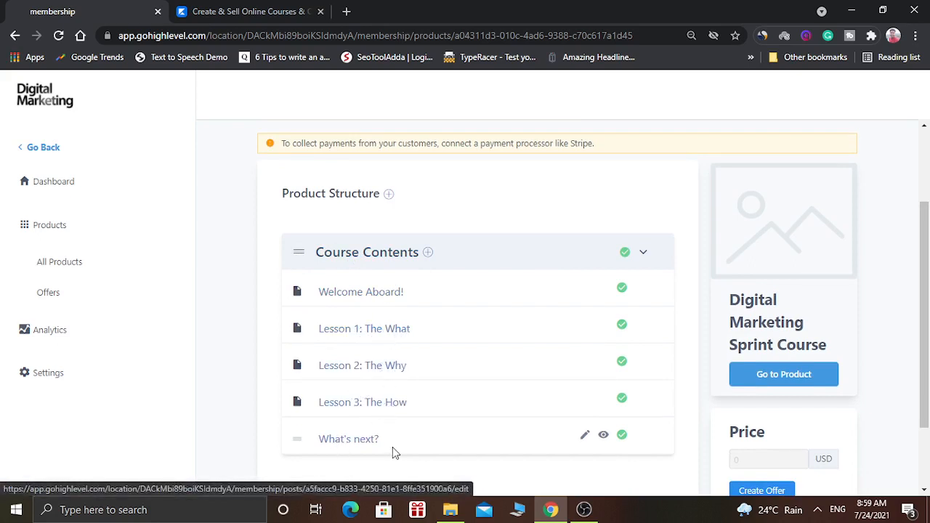
pyautogui.moveTo(927, 322); pyautogui.dragTo(906, 349)
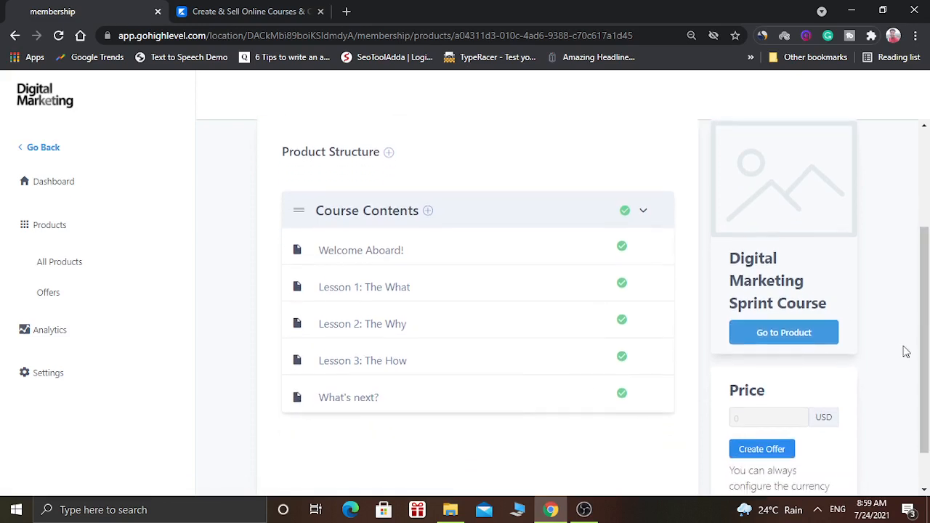
pyautogui.click(347, 259)
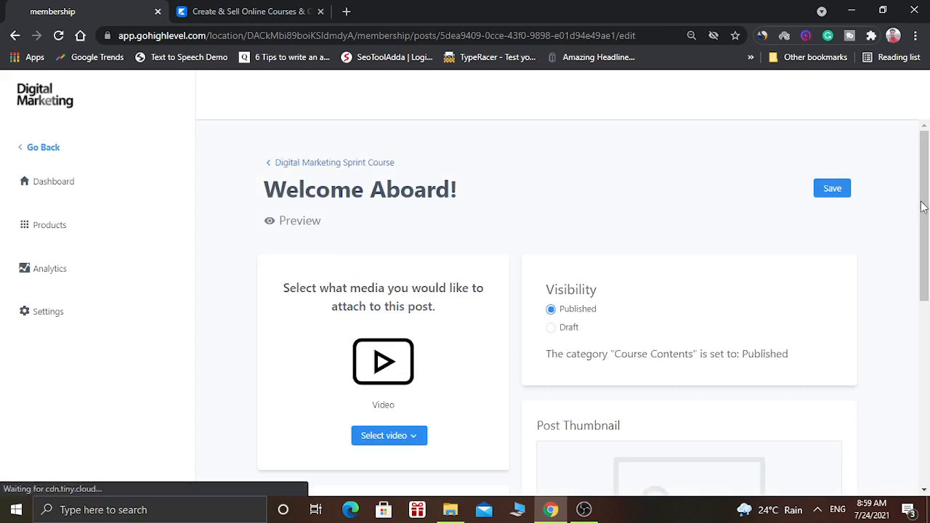
pyautogui.moveTo(929, 208)
pyautogui.mouseDown()
pyautogui.moveTo(929, 220)
pyautogui.moveTo(929, 193)
pyautogui.mouseUp()
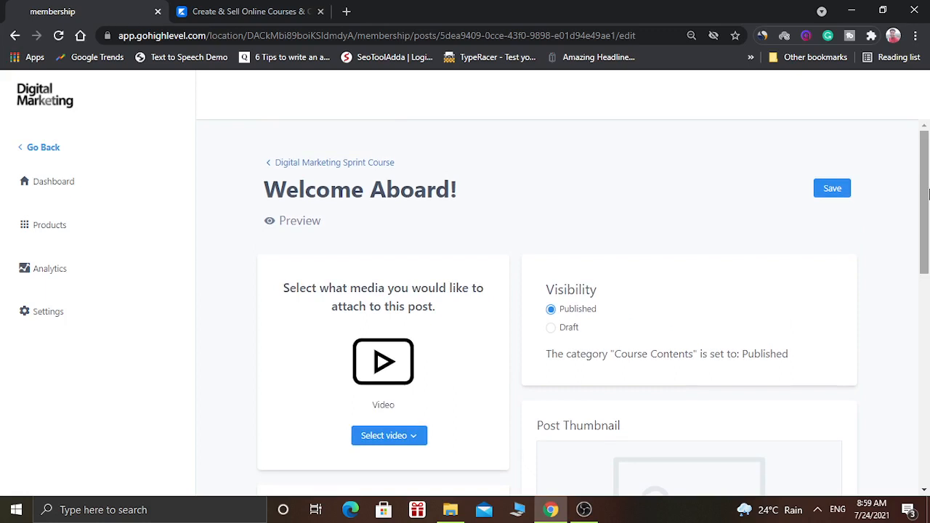
# Examine the Welcome Aboard! post's media, visibility, thumbnail, details, body and files settings, and return to the product.
pyautogui.moveTo(929, 193)
pyautogui.mouseDown()
pyautogui.moveTo(929, 252)
pyautogui.moveTo(929, 192)
pyautogui.mouseUp()
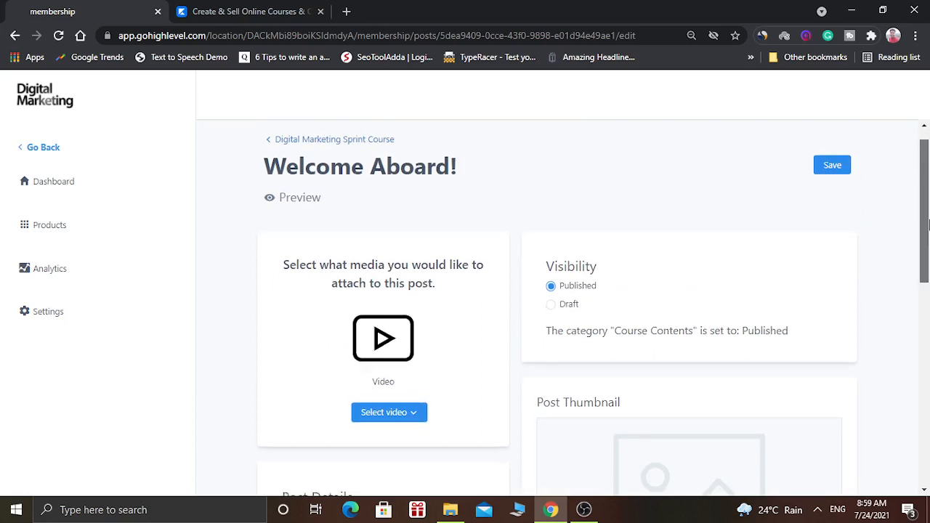
pyautogui.moveTo(929, 221); pyautogui.dragTo(863, 326)
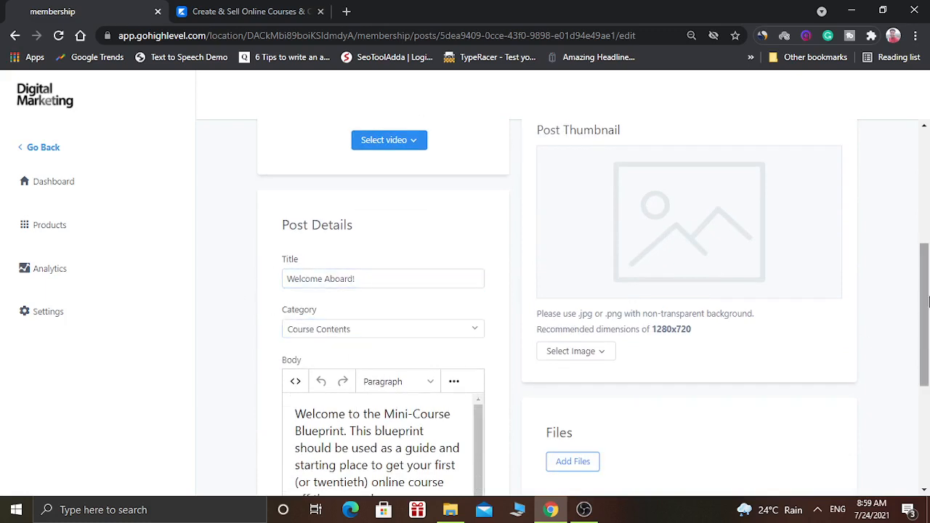
pyautogui.moveTo(929, 301); pyautogui.dragTo(929, 343)
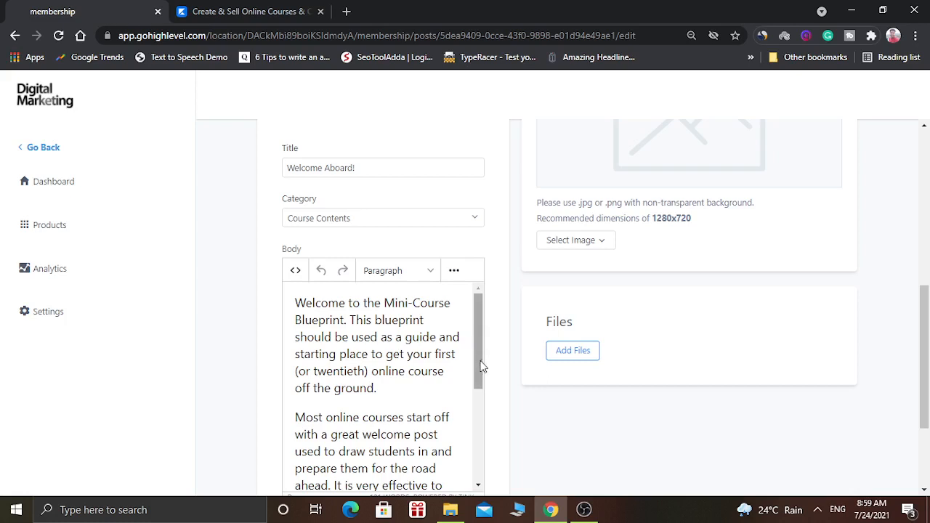
pyautogui.scroll(-1, 477, 368)
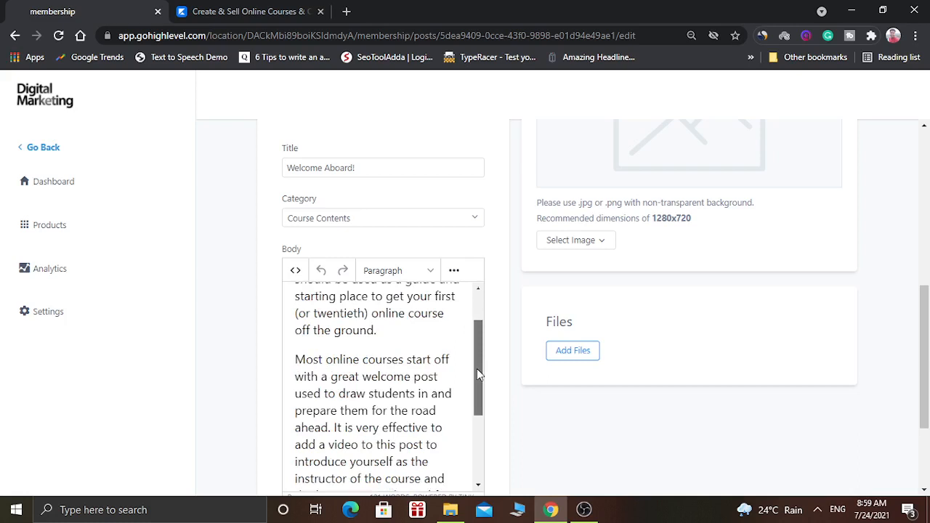
pyautogui.scroll(-2, 477, 369)
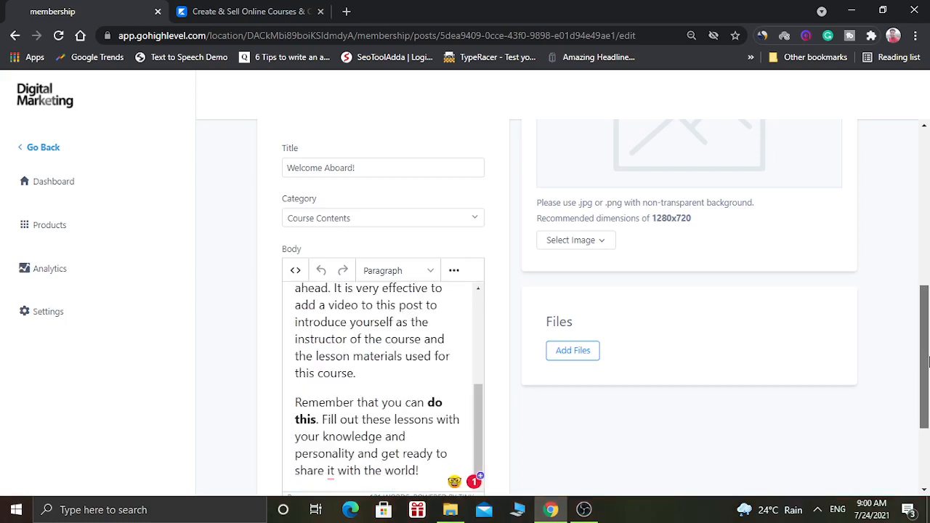
pyautogui.scroll(2, 564, 187)
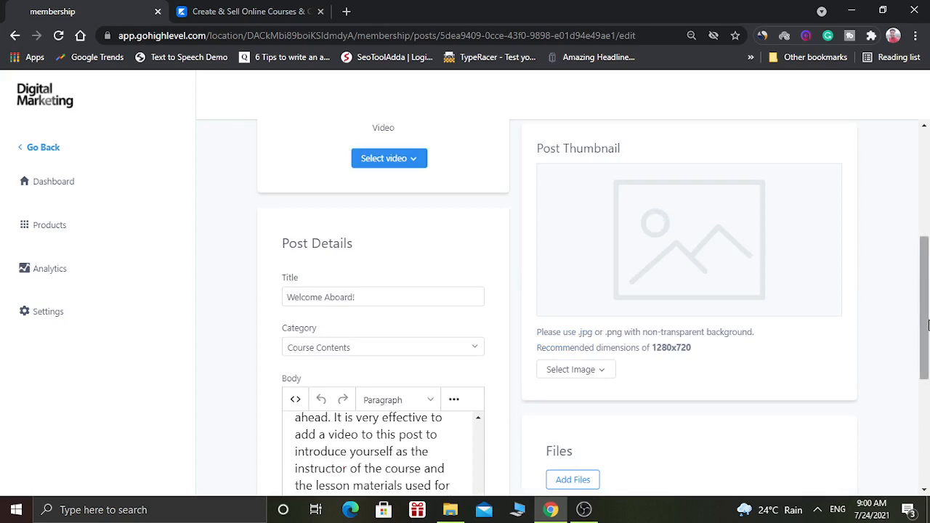
pyautogui.moveTo(928, 326); pyautogui.dragTo(928, 416)
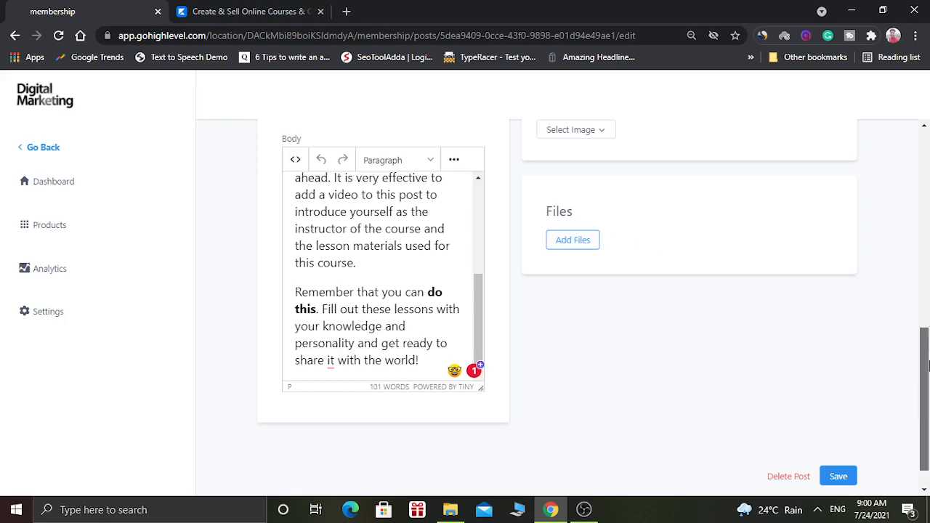
pyautogui.moveTo(926, 333); pyautogui.dragTo(925, 132)
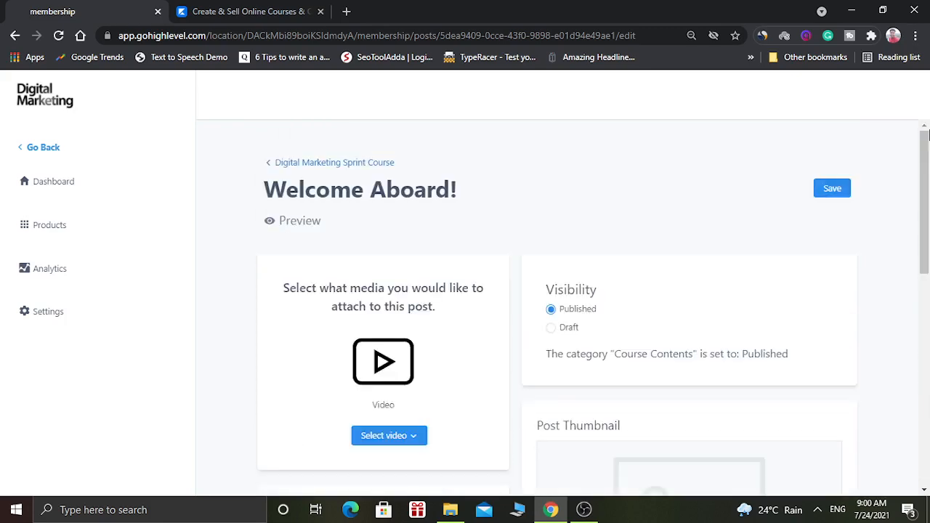
pyautogui.click(320, 164)
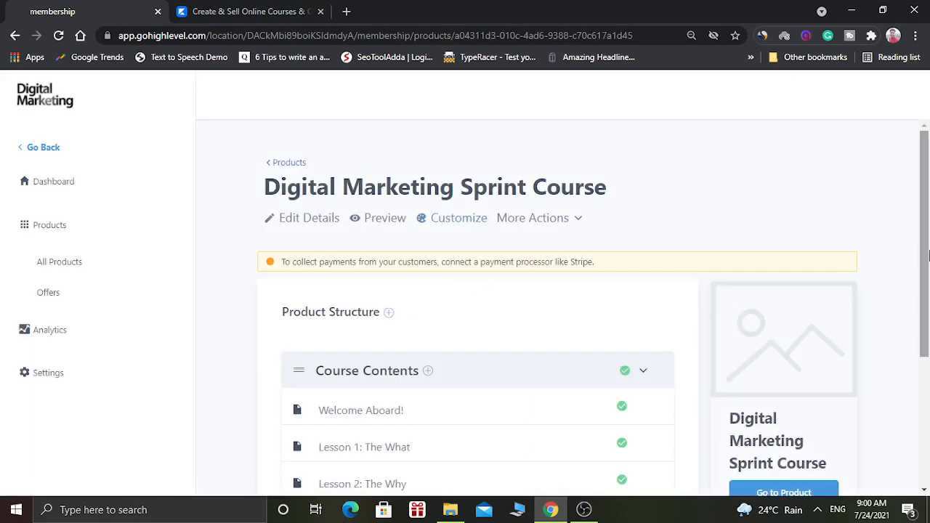
# Open the Lesson 1: The What post, look over its edit page and return to the product.
pyautogui.scroll(-2, 471, 326)
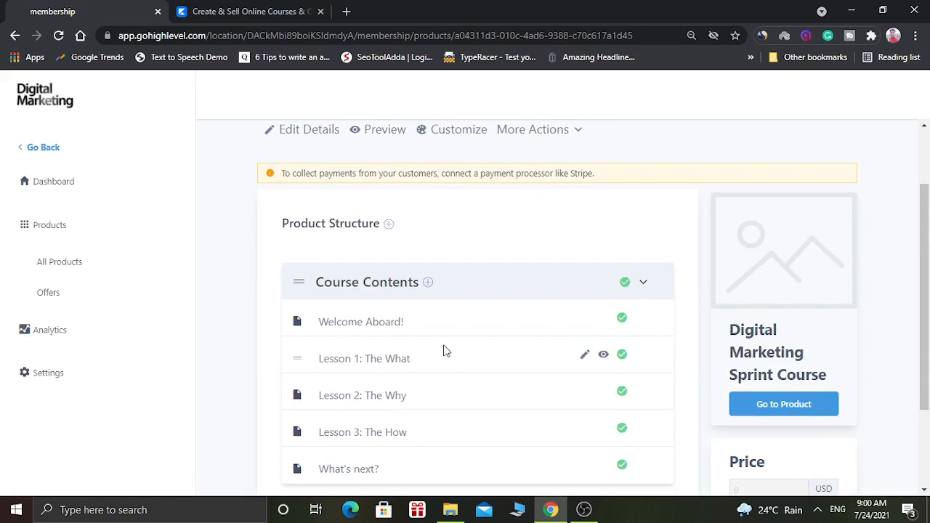
pyautogui.click(363, 368)
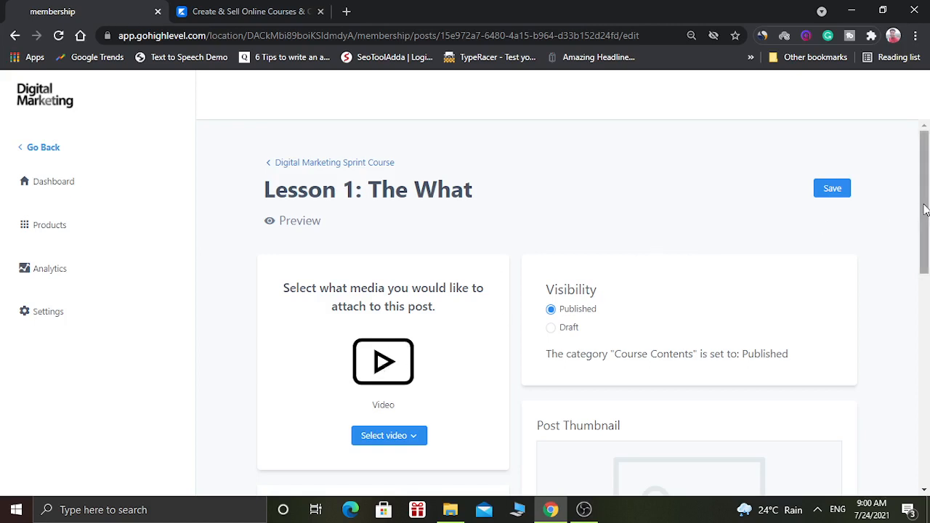
pyautogui.moveTo(929, 209); pyautogui.dragTo(928, 247)
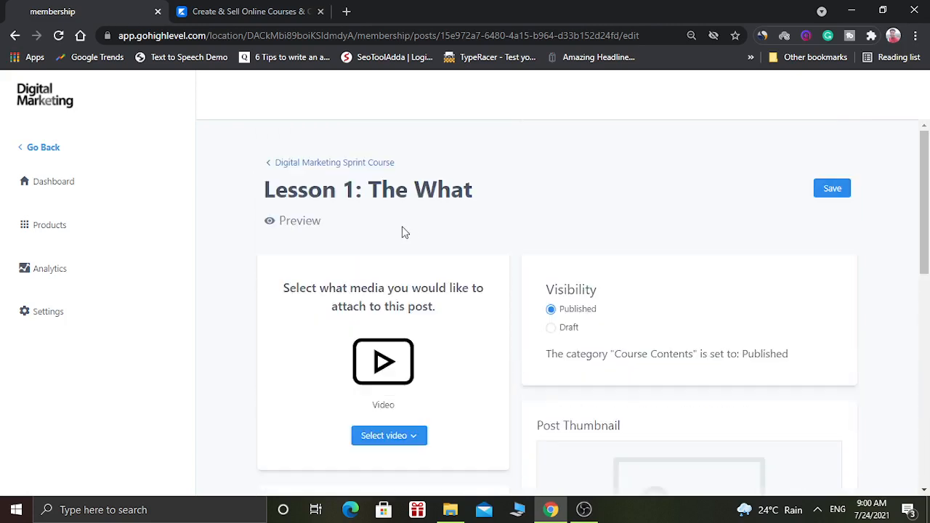
pyautogui.click(338, 163)
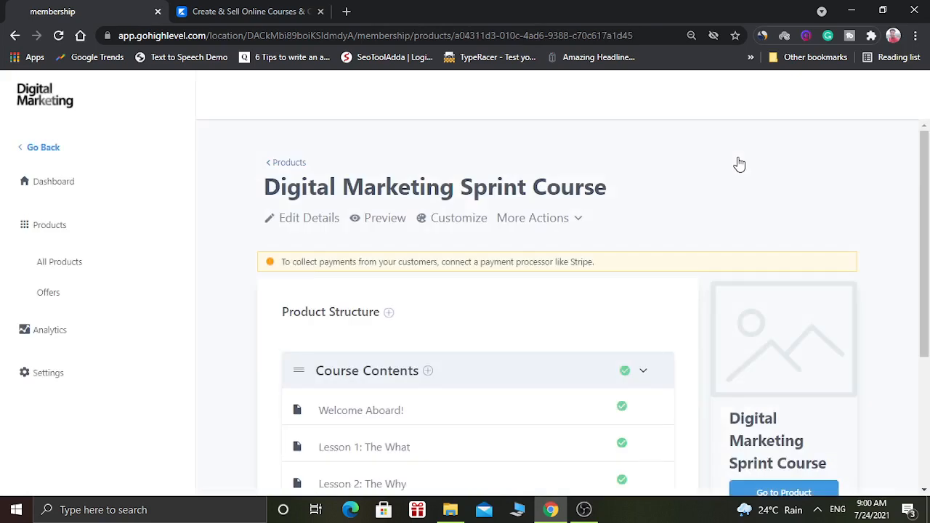
# Preview the product and examine its course page, including the banner, lesson list, lesson progress and instructor section.
pyautogui.moveTo(928, 192); pyautogui.dragTo(928, 293)
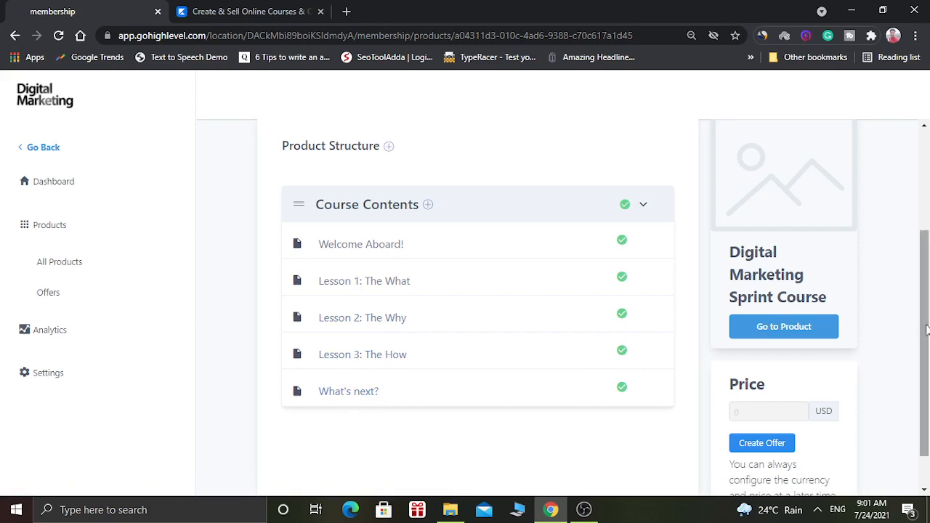
pyautogui.scroll(-1, 926, 329)
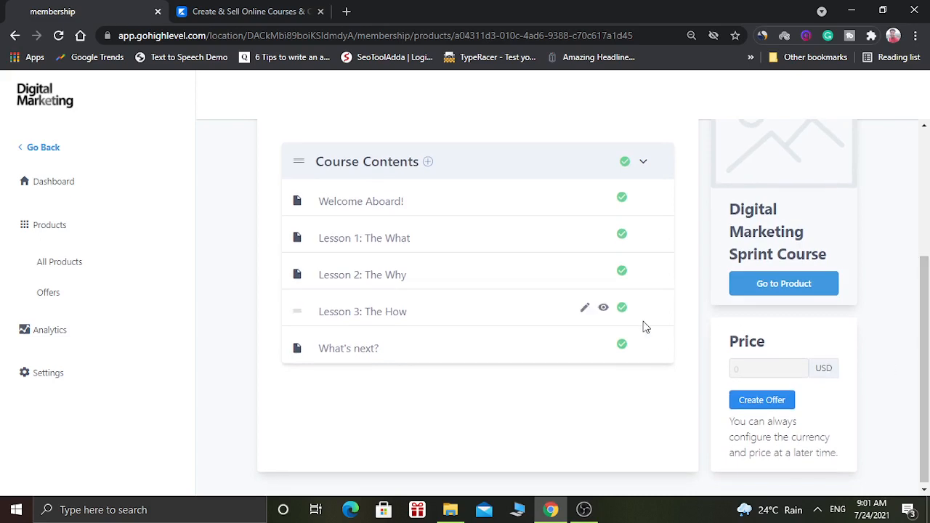
pyautogui.moveTo(926, 338); pyautogui.dragTo(929, 194)
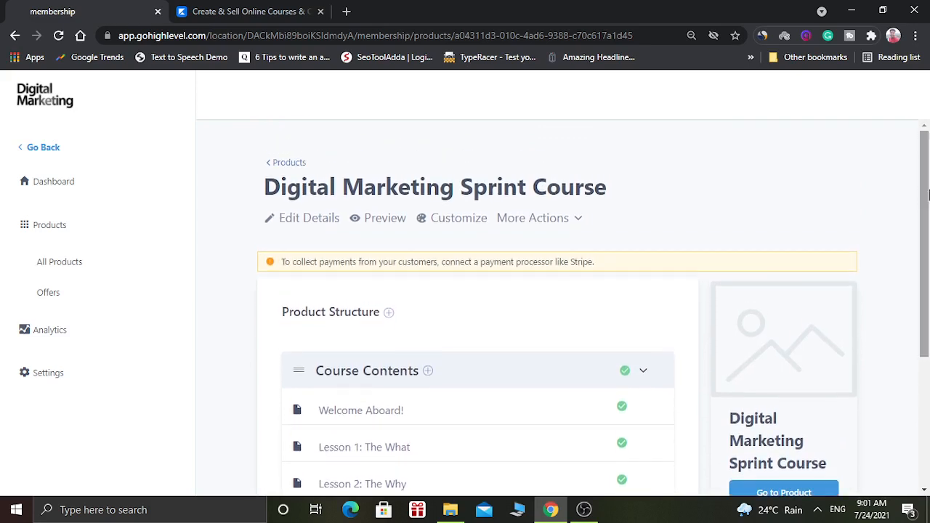
pyautogui.click(377, 221)
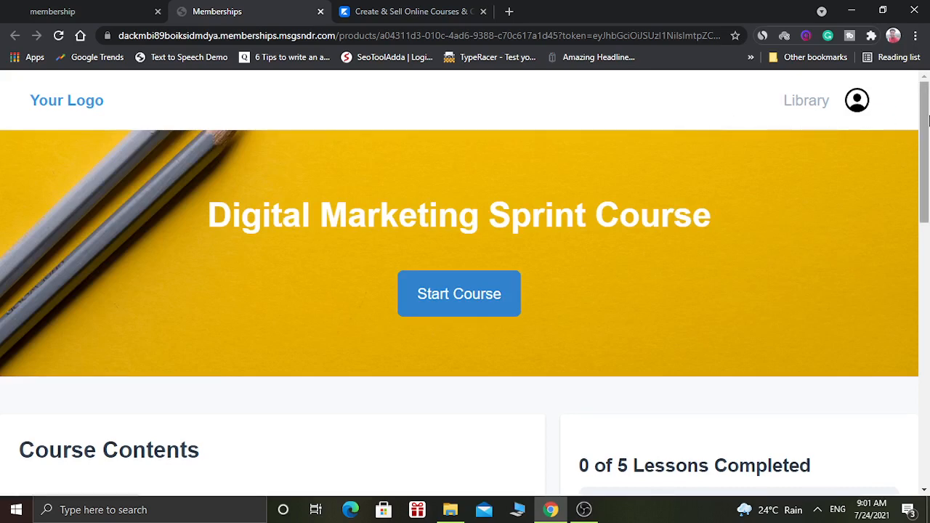
pyautogui.moveTo(924, 118)
pyautogui.mouseDown()
pyautogui.moveTo(924, 317)
pyautogui.moveTo(926, 108)
pyautogui.mouseUp()
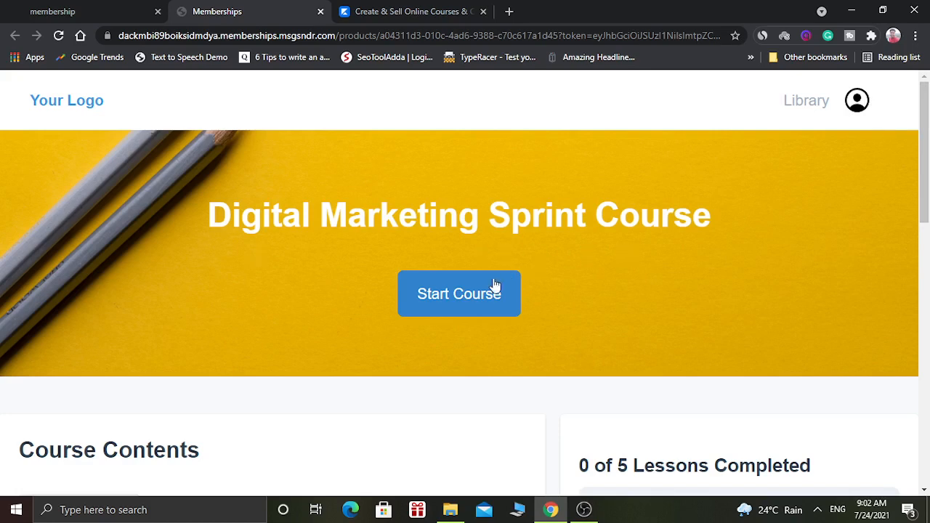
pyautogui.moveTo(927, 192); pyautogui.dragTo(926, 291)
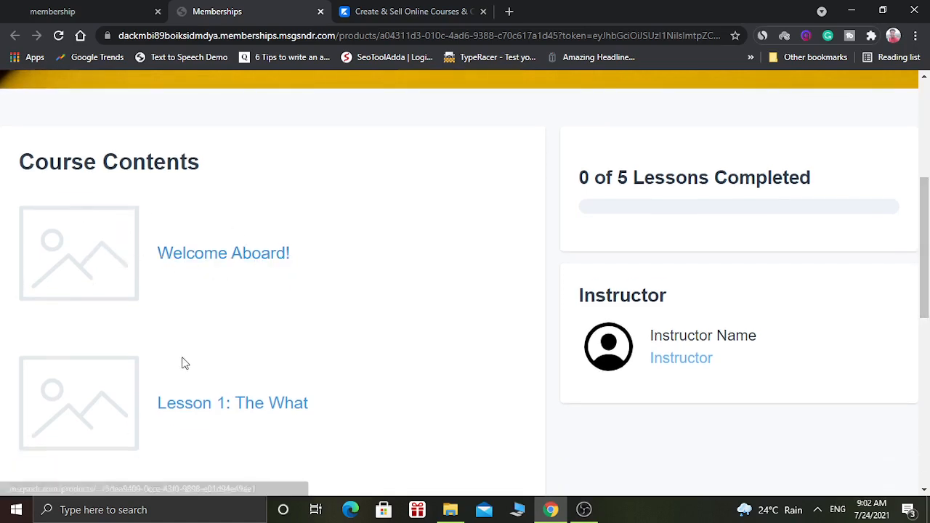
pyautogui.scroll(-3, 928, 233)
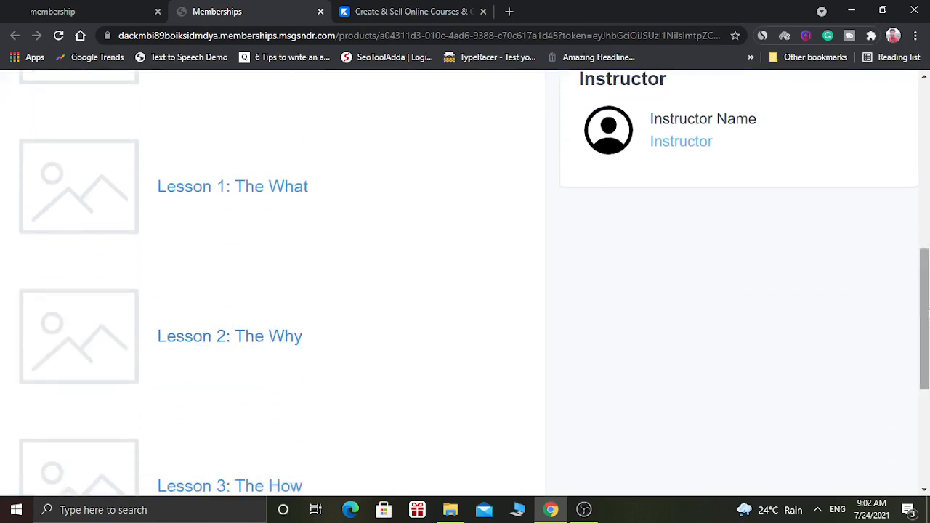
pyautogui.scroll(-4, 928, 320)
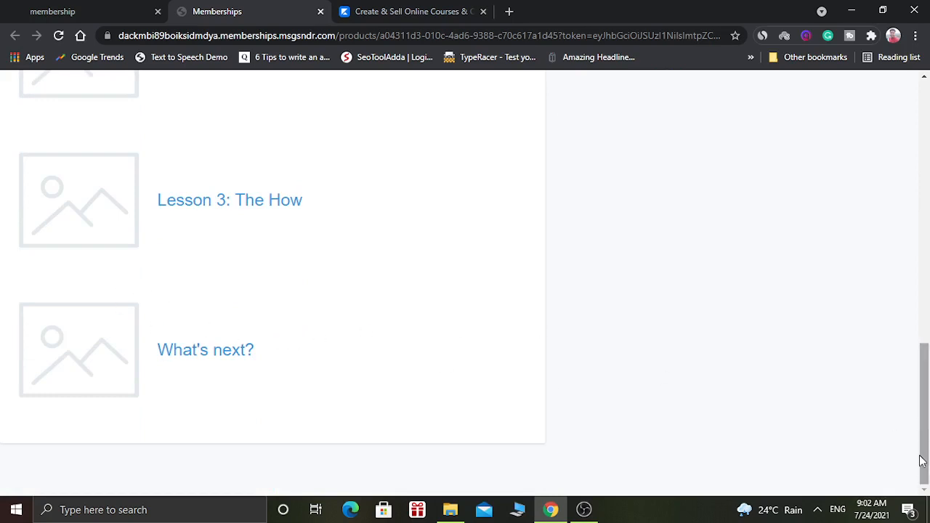
pyautogui.scroll(1, 926, 451)
pyautogui.moveTo(926, 451); pyautogui.dragTo(928, 223)
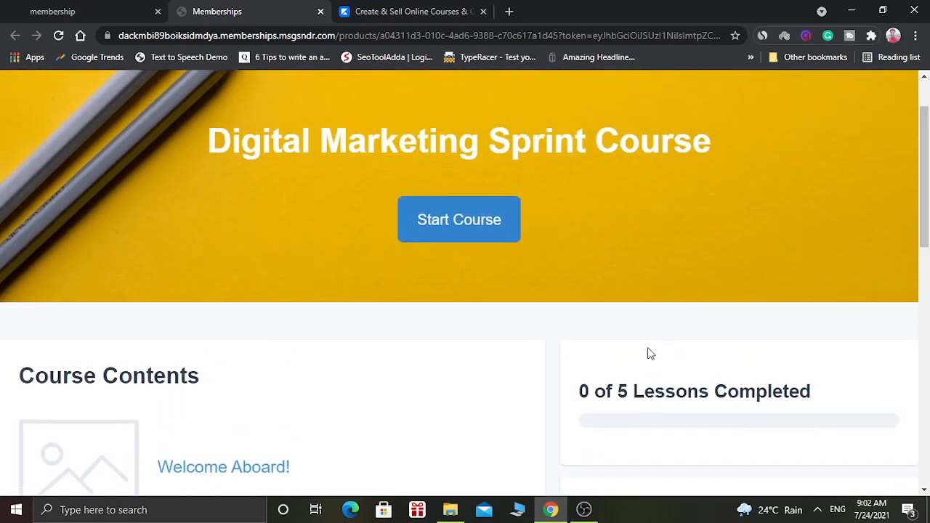
pyautogui.moveTo(574, 404); pyautogui.dragTo(810, 387)
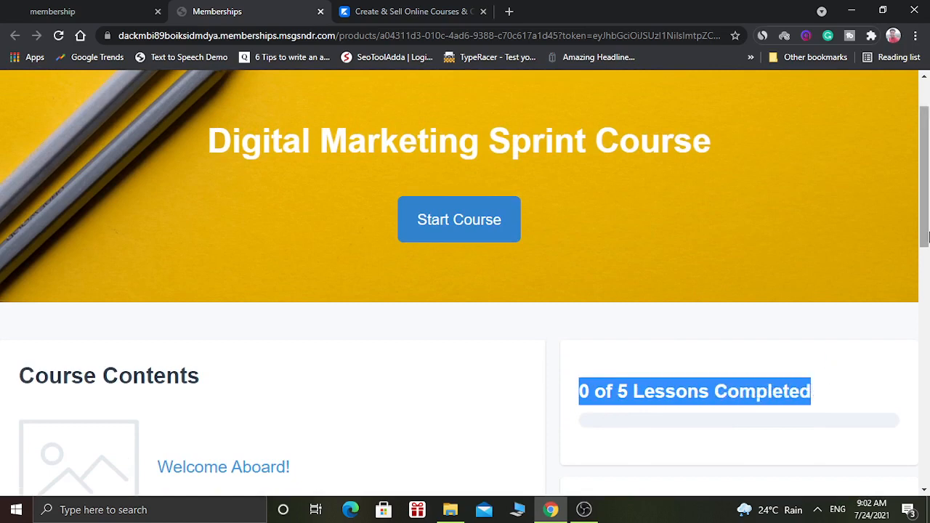
pyautogui.moveTo(926, 235); pyautogui.dragTo(926, 313)
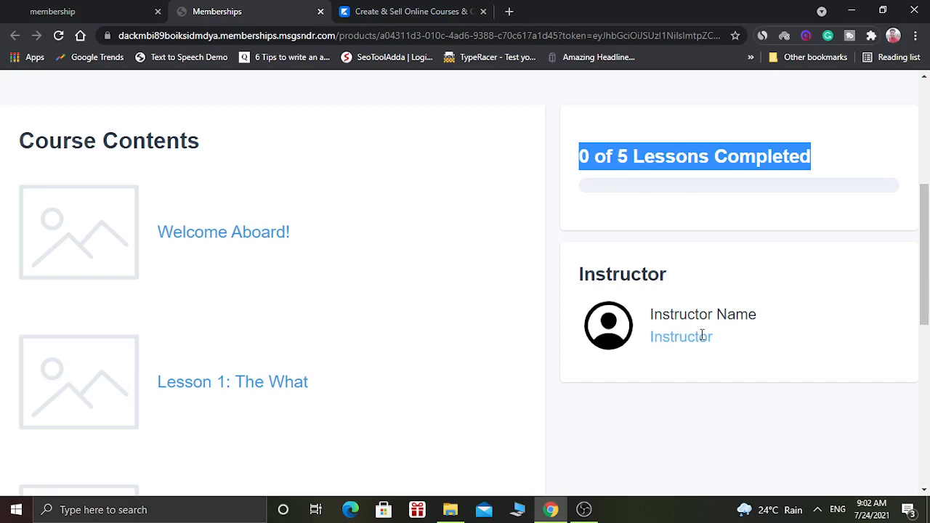
pyautogui.moveTo(928, 277); pyautogui.dragTo(928, 189)
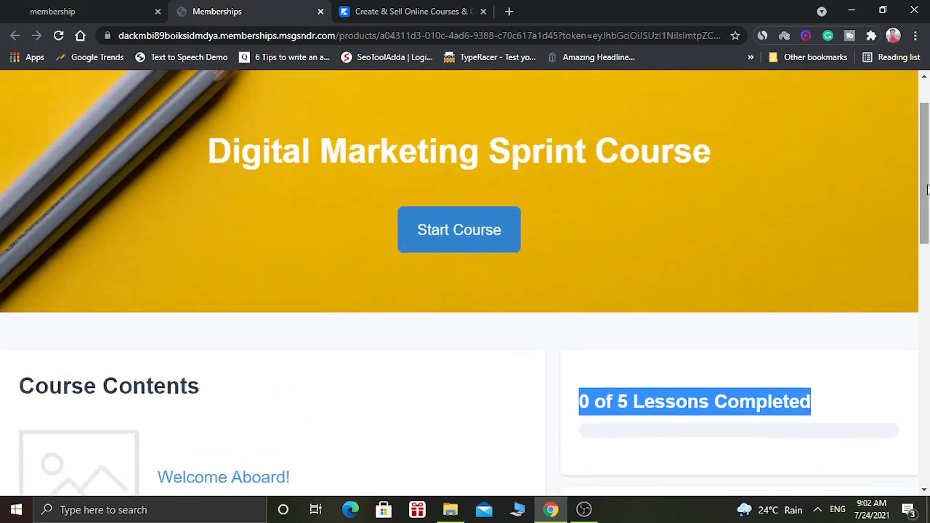
# Start the course in the preview and examine the Welcome Aboard! lesson page's text, completion option, lesson list and instructor section.
pyautogui.click(492, 240)
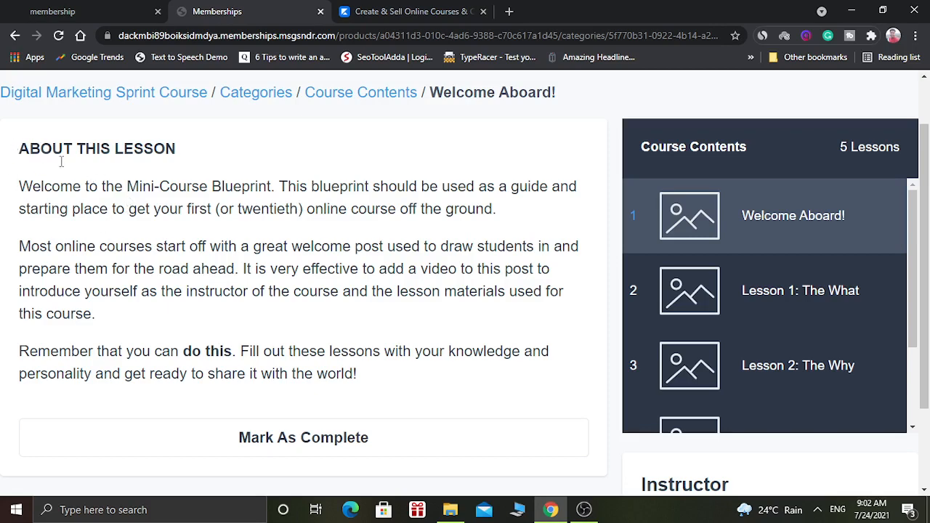
pyautogui.moveTo(62, 161); pyautogui.dragTo(370, 310)
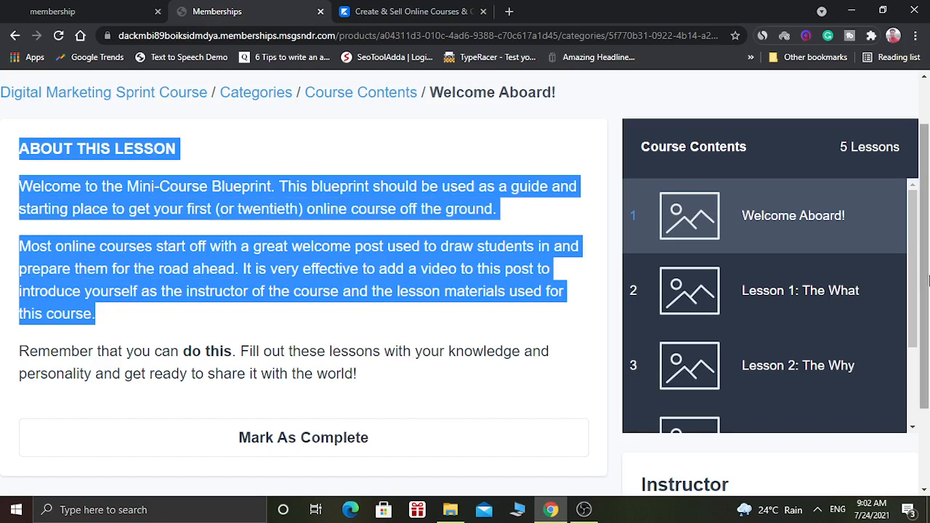
pyautogui.moveTo(916, 282); pyautogui.dragTo(908, 260)
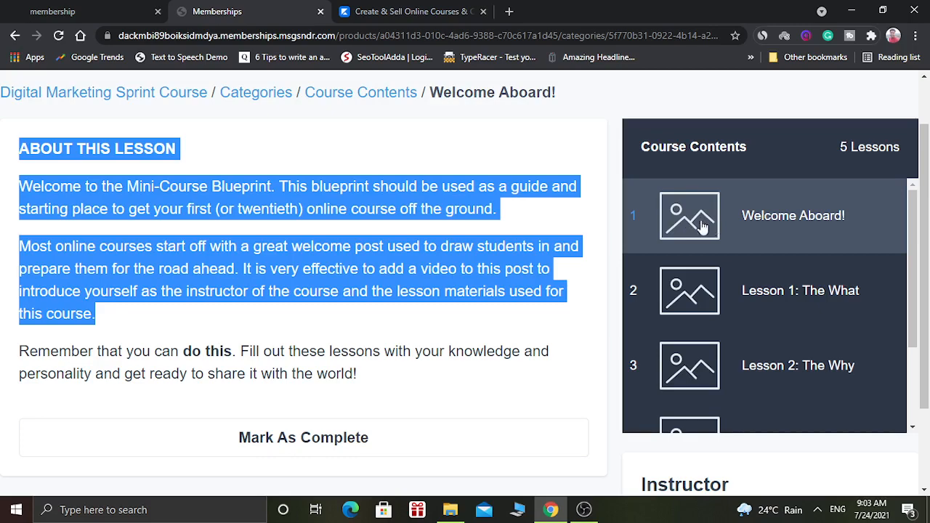
pyautogui.click(606, 240)
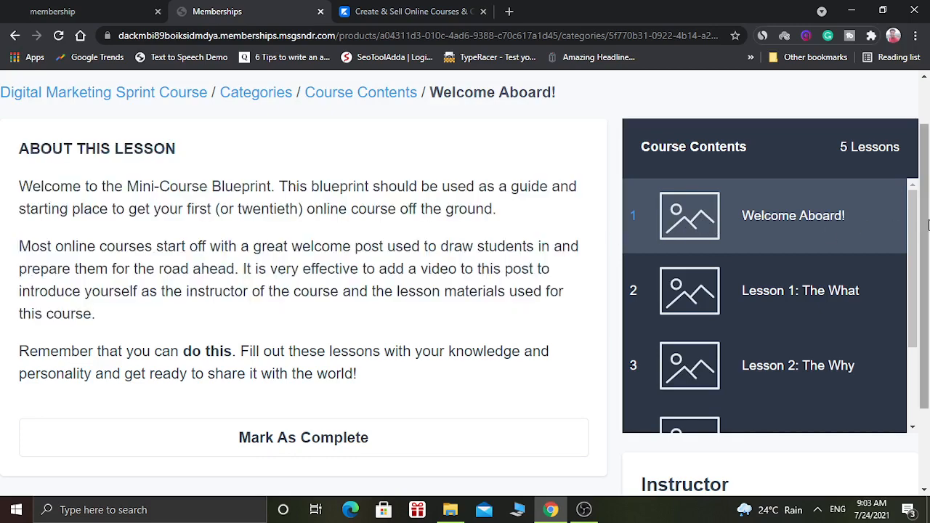
pyautogui.moveTo(928, 257); pyautogui.dragTo(928, 222)
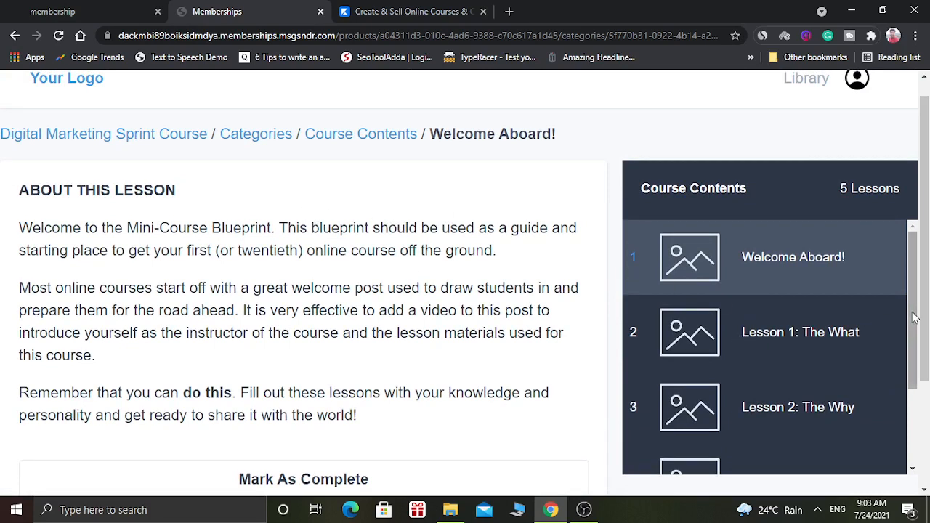
pyautogui.moveTo(915, 317); pyautogui.dragTo(923, 413)
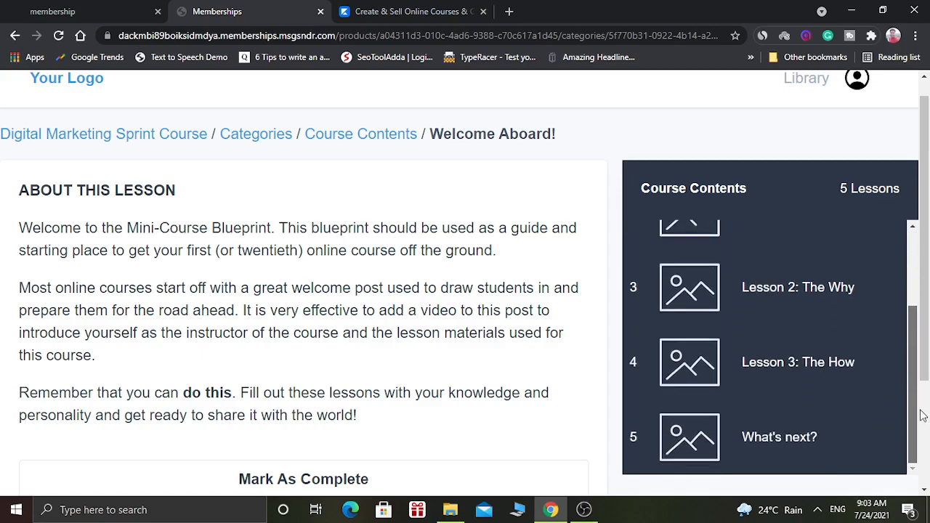
pyautogui.scroll(-3, 927, 354)
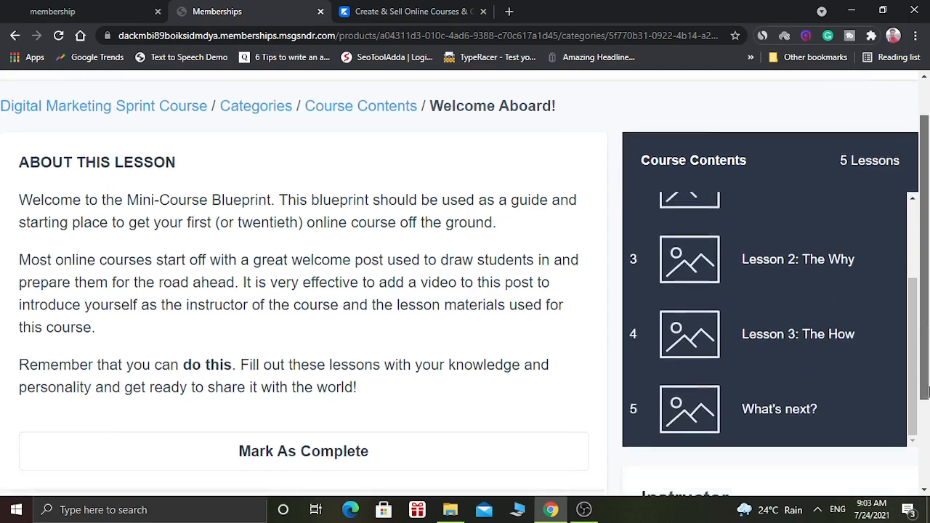
pyautogui.scroll(3, 927, 291)
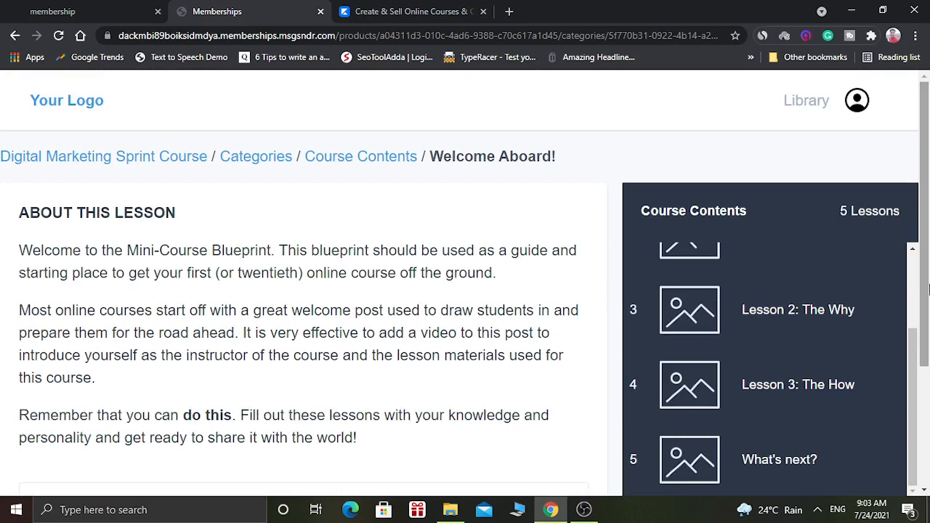
pyautogui.scroll(-2, 926, 332)
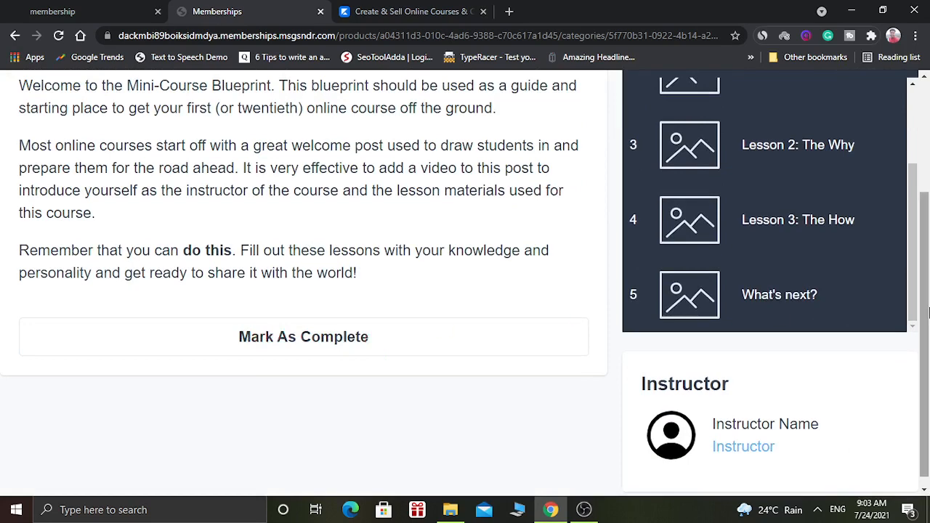
pyautogui.scroll(2, 927, 229)
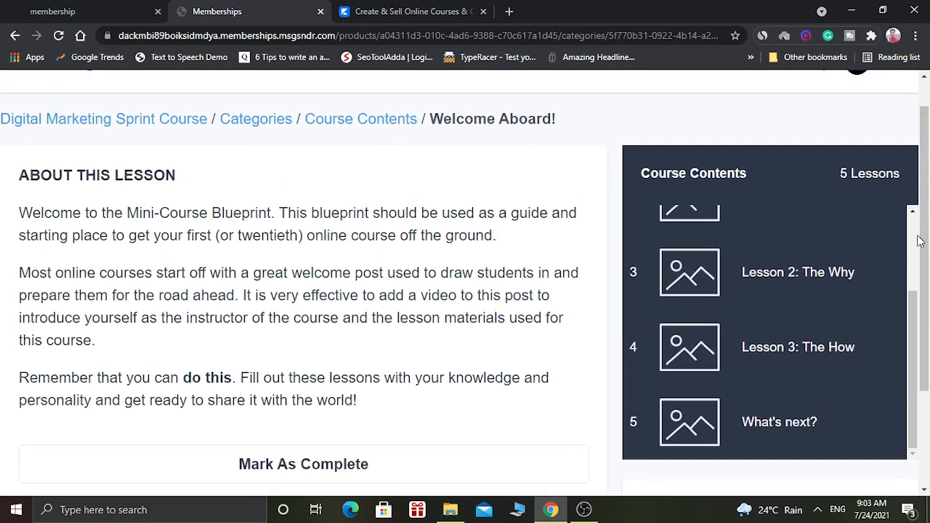
# Return from the Welcome Aboard! lesson to the previewed course page, look over its header, and switch back to the membership product page.
pyautogui.moveTo(929, 229); pyautogui.dragTo(928, 204)
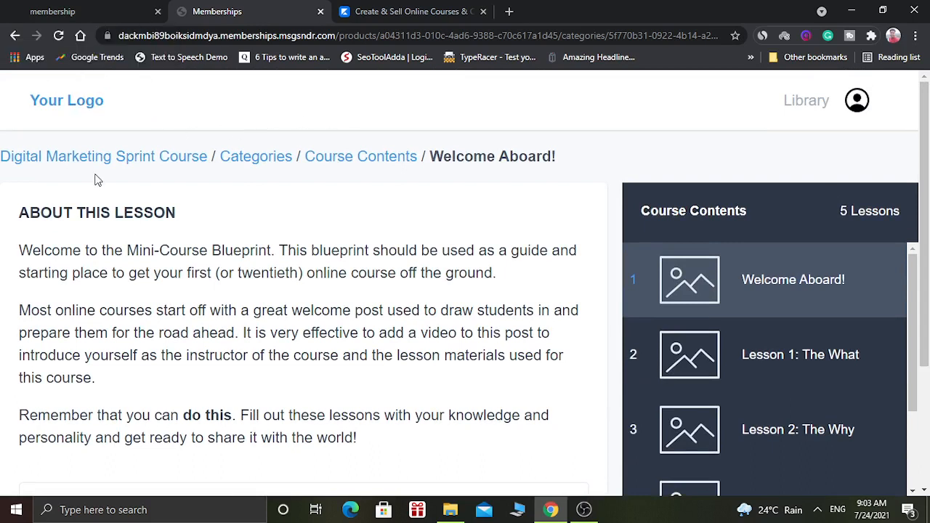
pyautogui.click(14, 36)
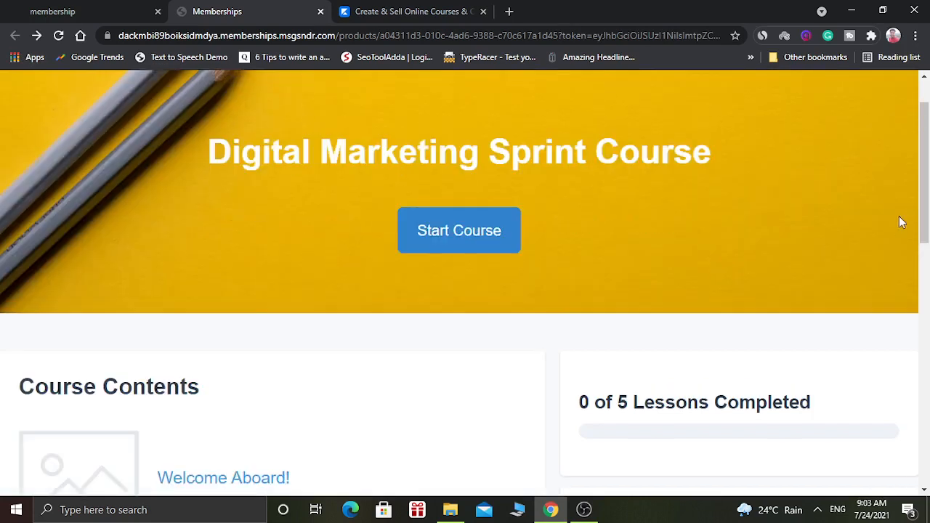
pyautogui.moveTo(926, 211); pyautogui.dragTo(929, 172)
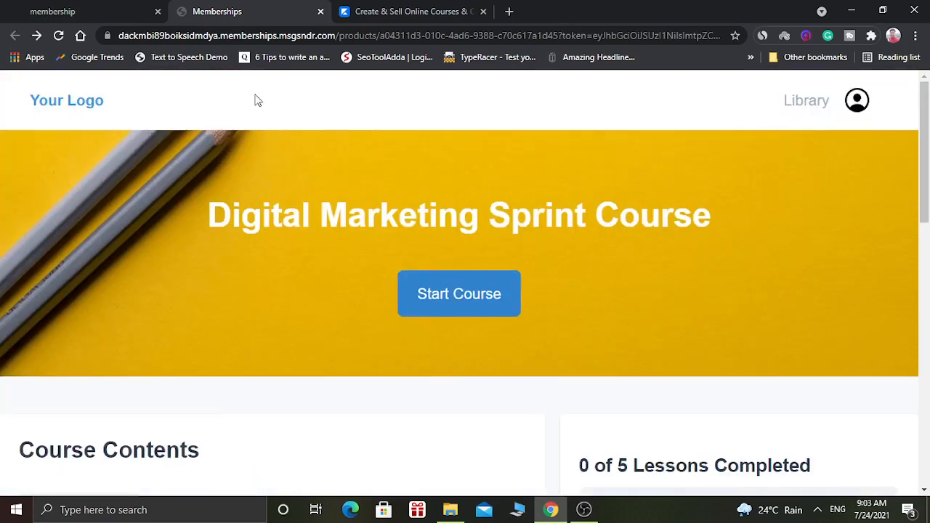
pyautogui.click(58, 9)
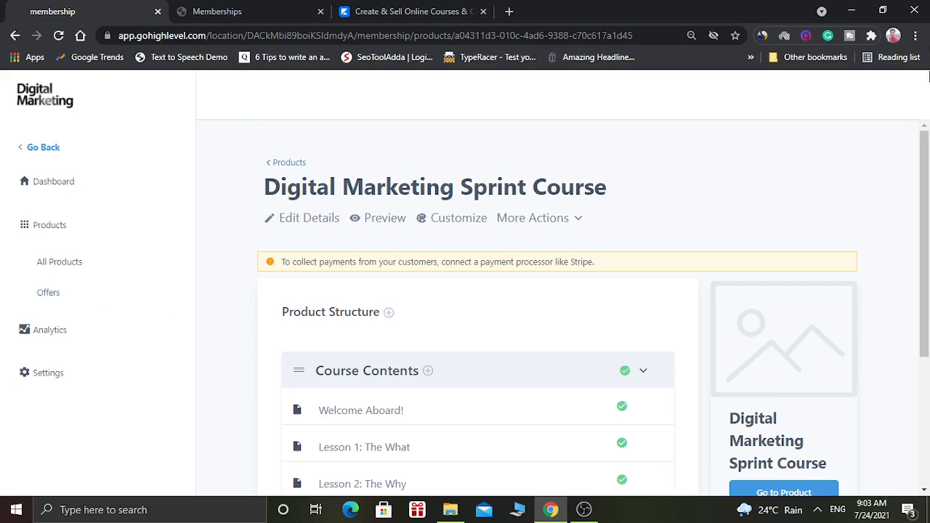
# Open the membership offers and examine the units sold, the revenue figures and the published offers list.
pyautogui.click(53, 298)
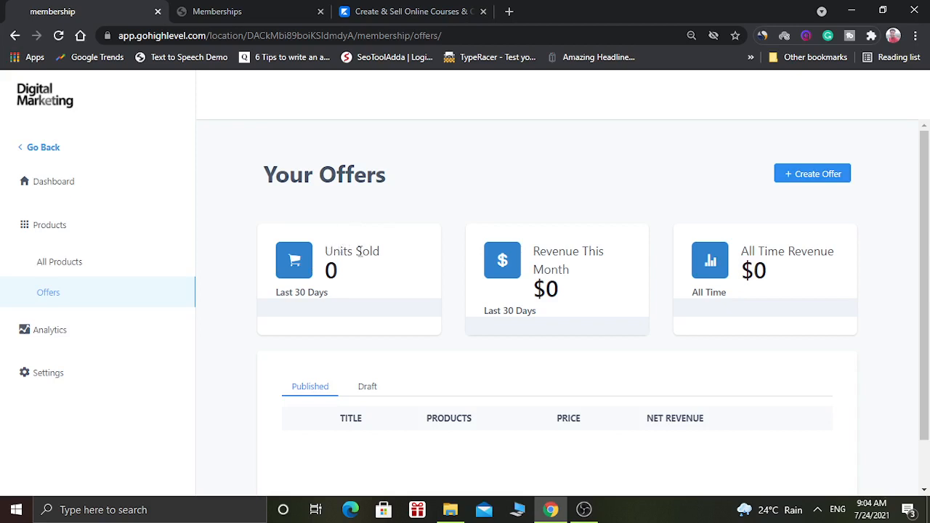
pyautogui.moveTo(325, 250); pyautogui.dragTo(340, 249)
pyautogui.moveTo(927, 260)
pyautogui.mouseDown()
pyautogui.moveTo(928, 306)
pyautogui.moveTo(929, 241)
pyautogui.mouseUp()
# Fill in a new offer titled New Offer for the Digital Marketing Sprint Course product and return to the offers without creating it.
pyautogui.click(812, 180)
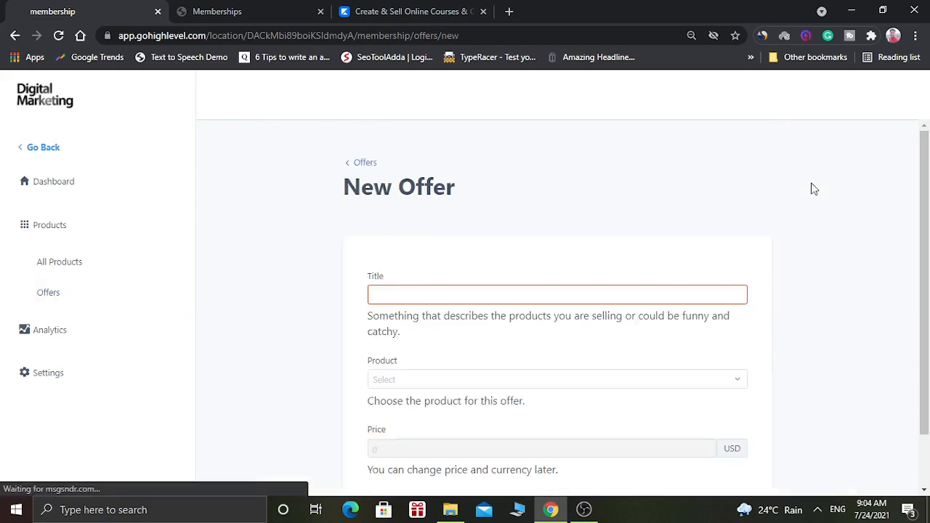
pyautogui.scroll(-1, 928, 185)
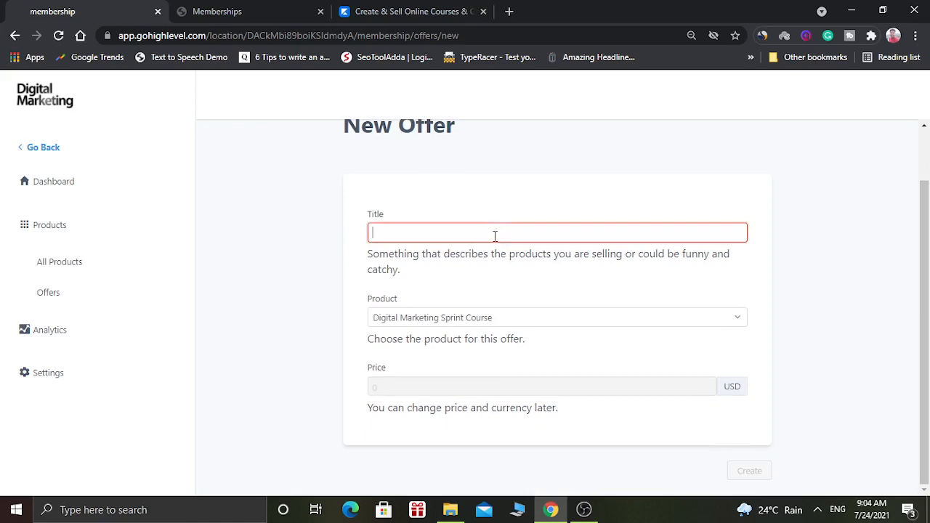
pyautogui.write('New Offer')
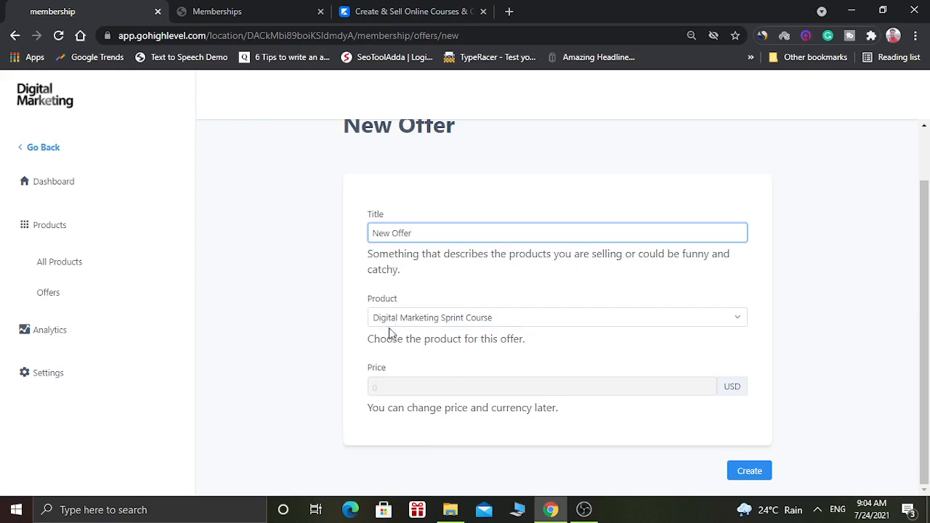
pyautogui.click(450, 322)
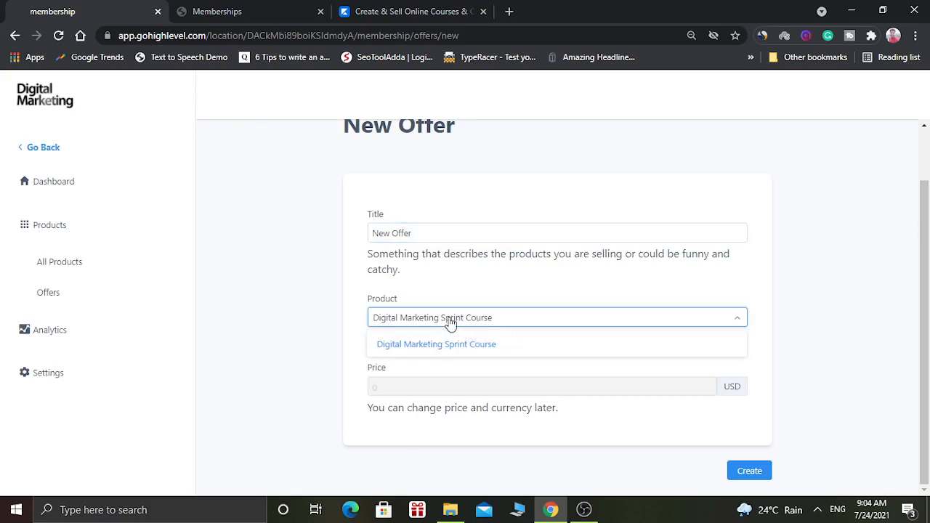
pyautogui.click(450, 322)
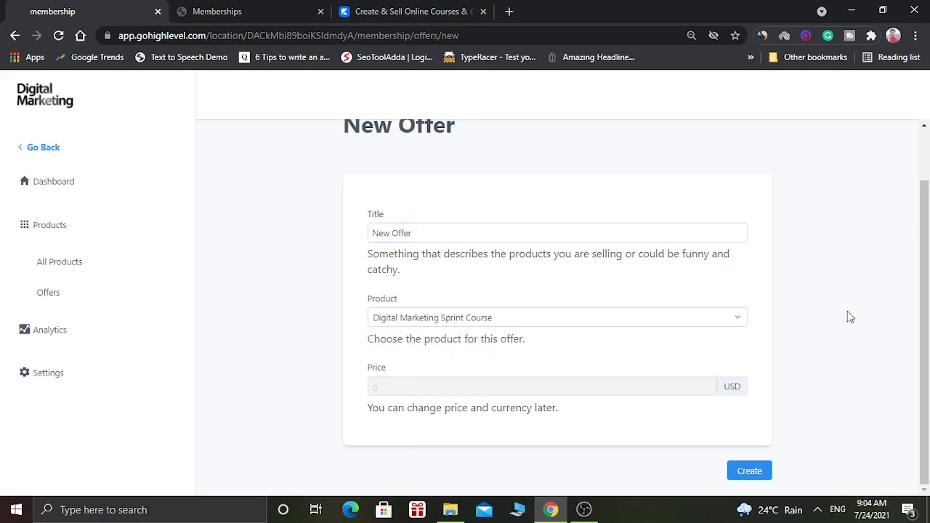
pyautogui.scroll(2, 922, 291)
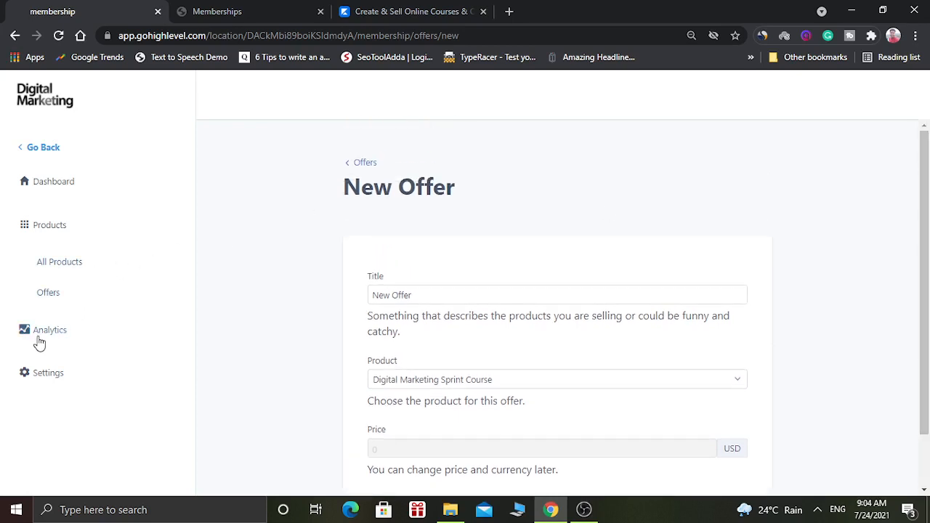
pyautogui.click(363, 163)
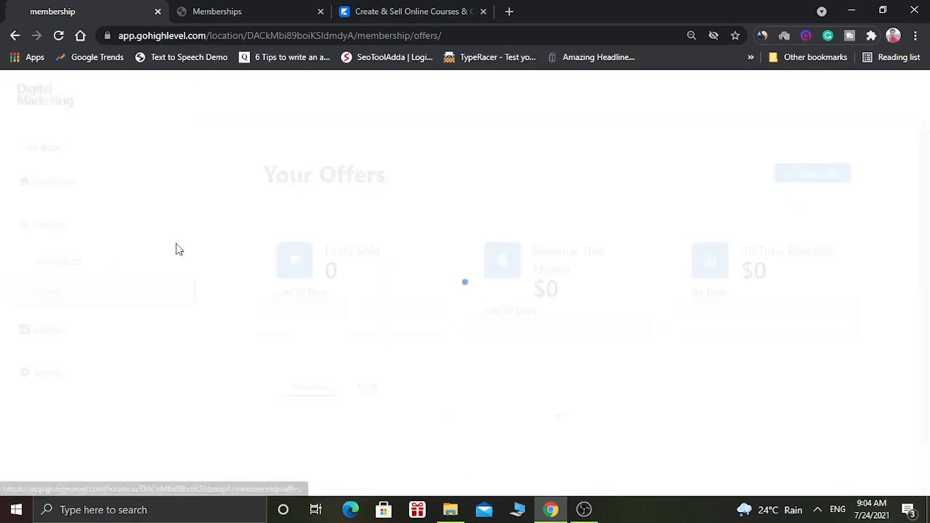
# Examine the product progress analytics for the Digital Marketing Sprint Course and return to the product progress overview.
pyautogui.click(46, 332)
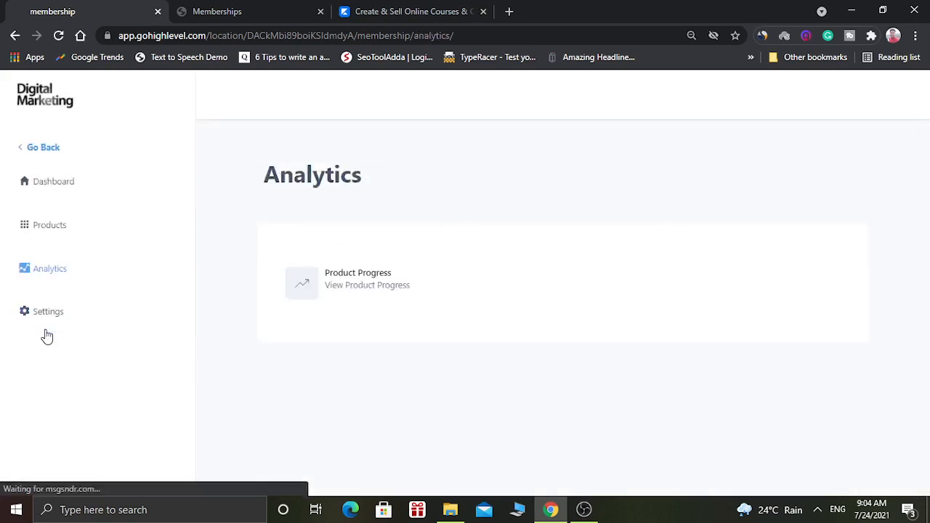
pyautogui.click(335, 288)
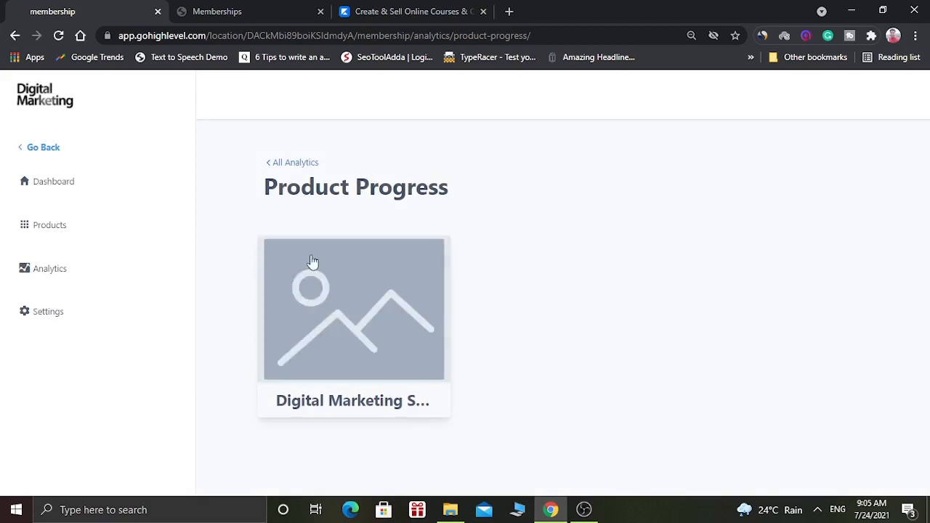
pyautogui.click(445, 292)
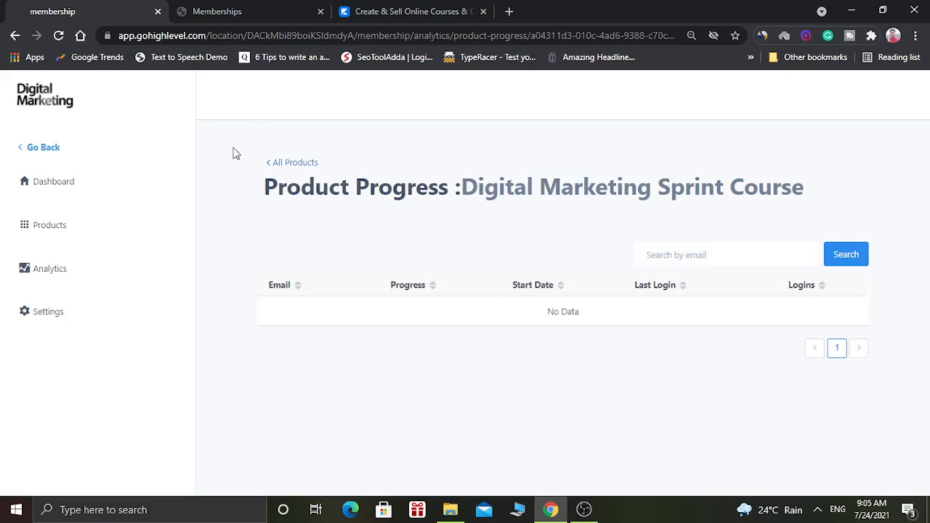
pyautogui.click(295, 164)
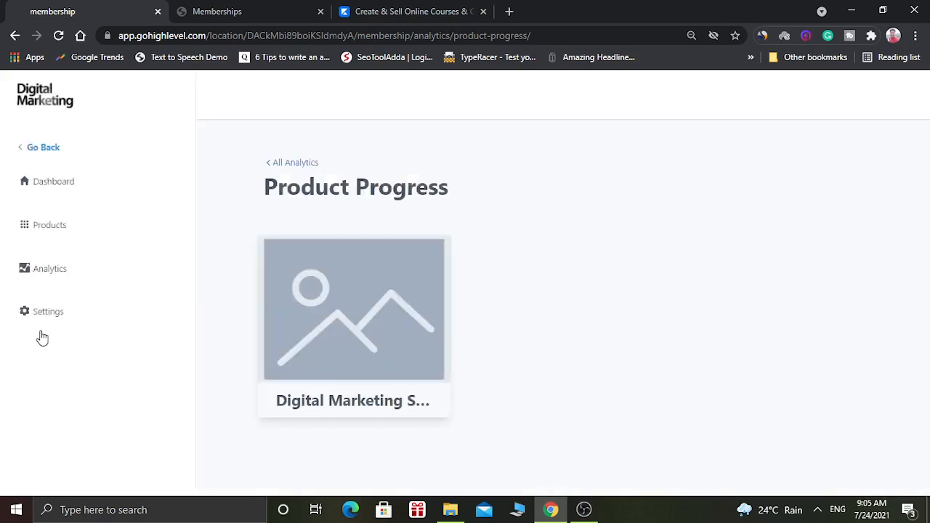
# Open the membership site's details and set the site title to Membership site, leaving the support email and phone number empty.
pyautogui.click(47, 312)
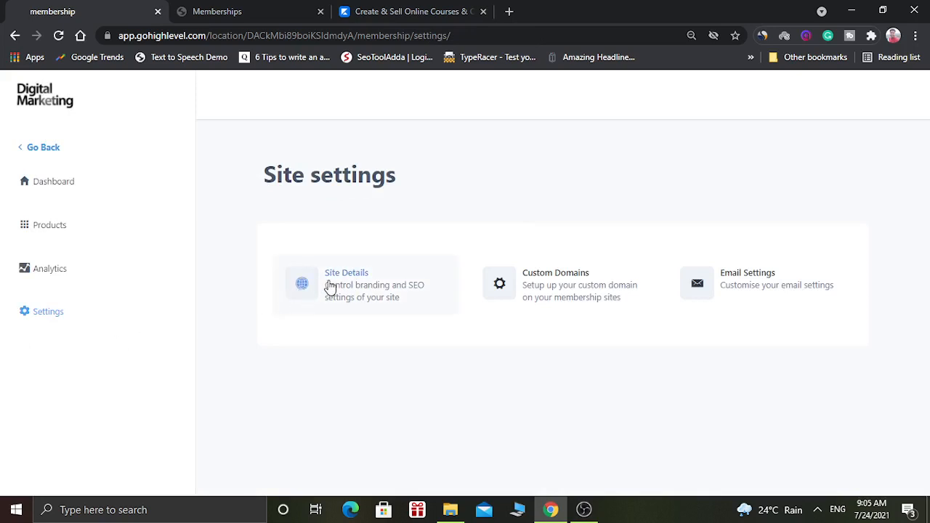
pyautogui.click(325, 289)
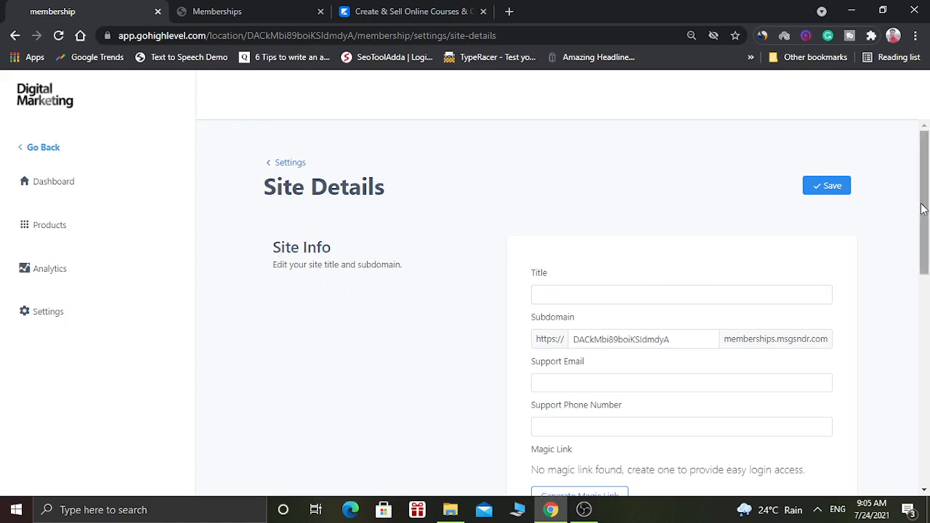
pyautogui.scroll(-1, 929, 209)
pyautogui.click(603, 233)
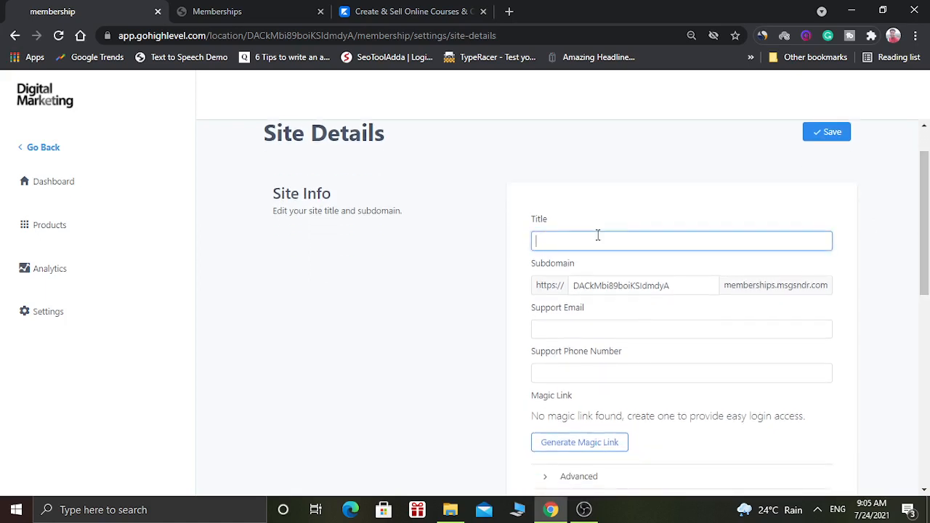
pyautogui.write('Membership site')
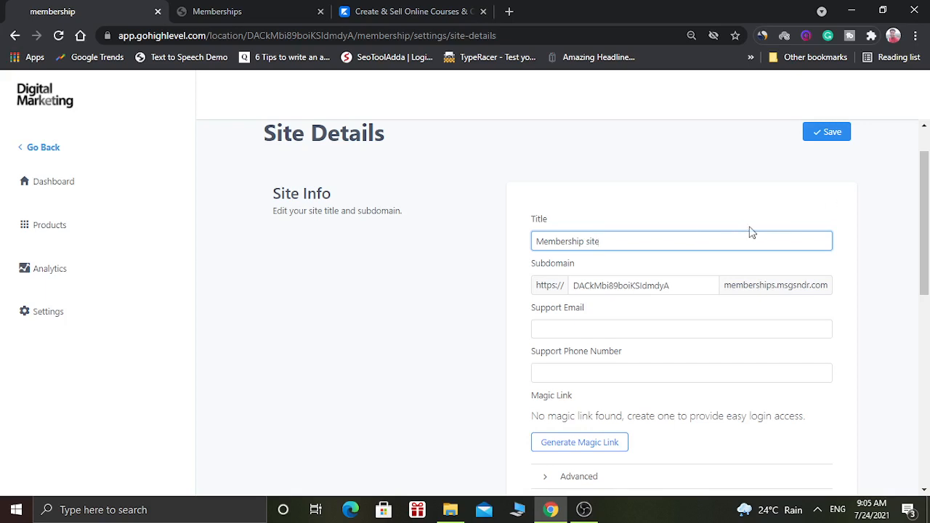
pyautogui.click(590, 328)
pyautogui.click(630, 366)
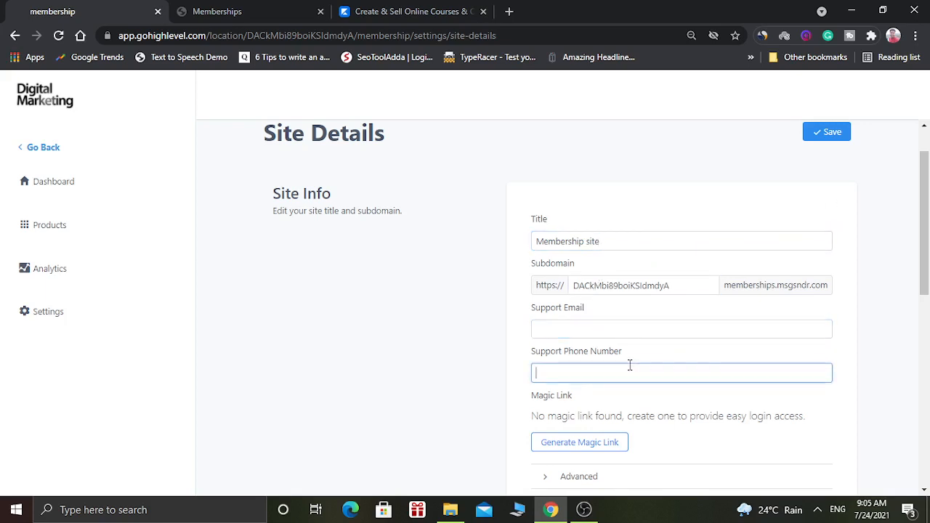
# Review the magic link, logo and favicon options in the site details and save the site information.
pyautogui.moveTo(929, 218); pyautogui.dragTo(929, 277)
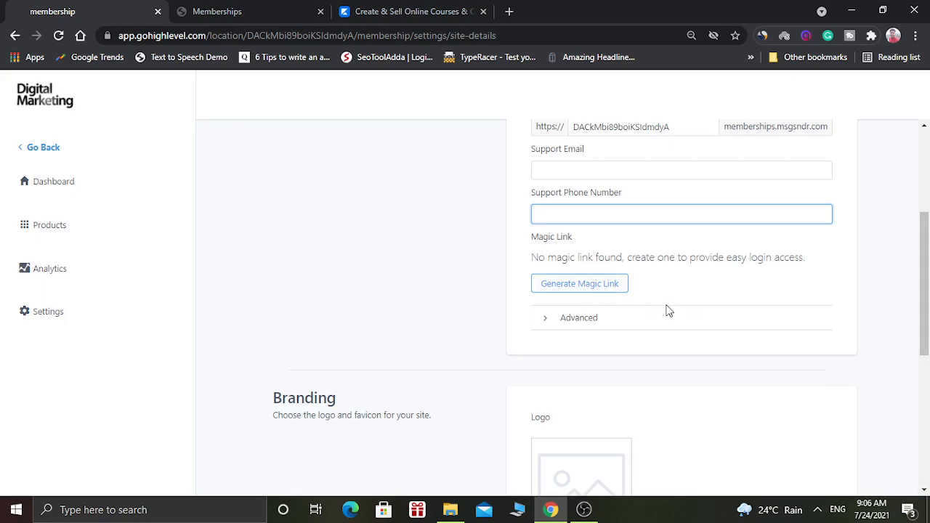
pyautogui.moveTo(927, 291); pyautogui.dragTo(927, 346)
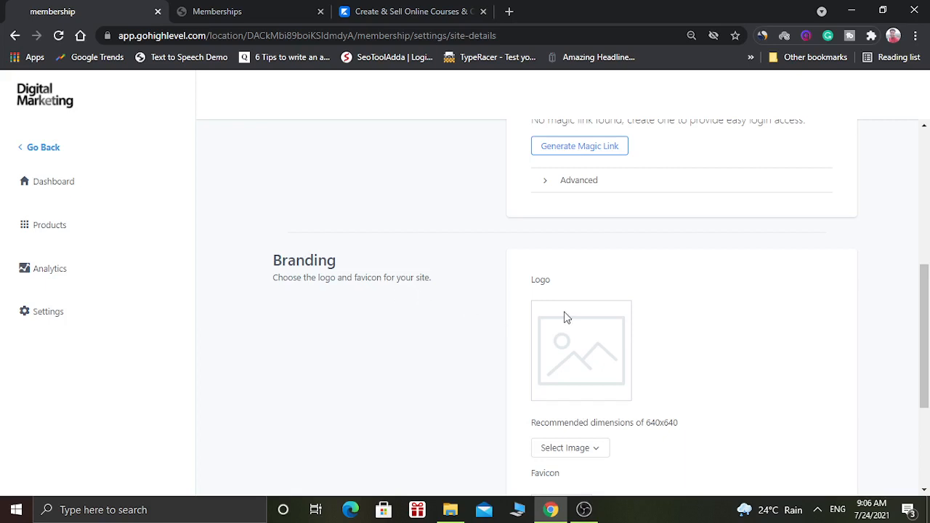
pyautogui.moveTo(928, 298); pyautogui.dragTo(928, 351)
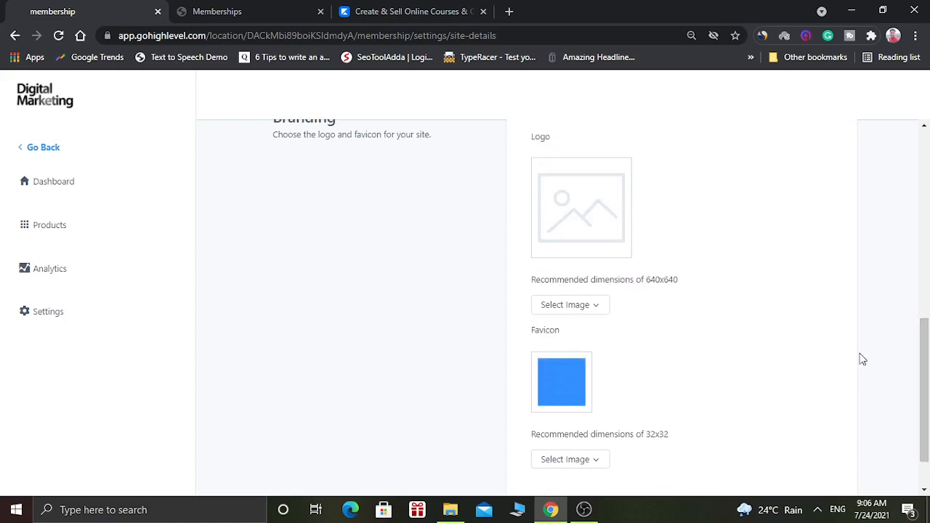
pyautogui.moveTo(929, 338); pyautogui.dragTo(928, 138)
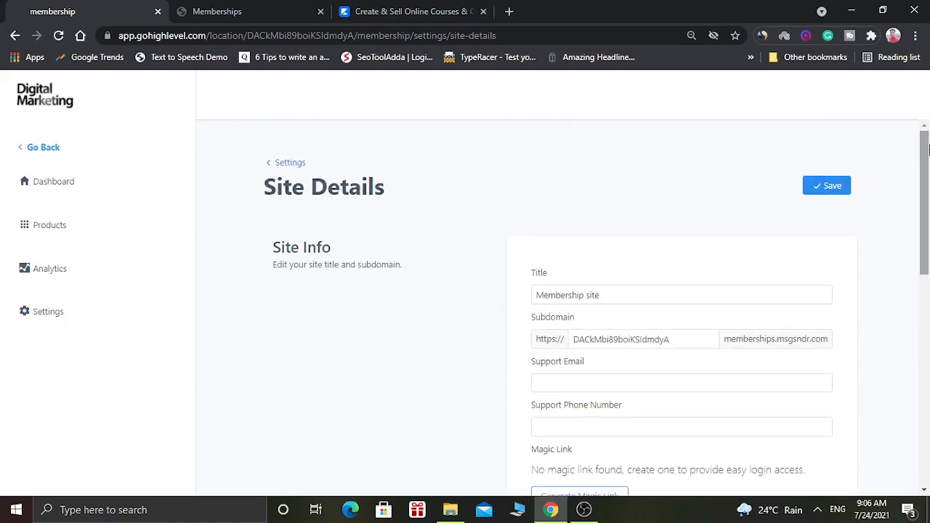
pyautogui.click(827, 186)
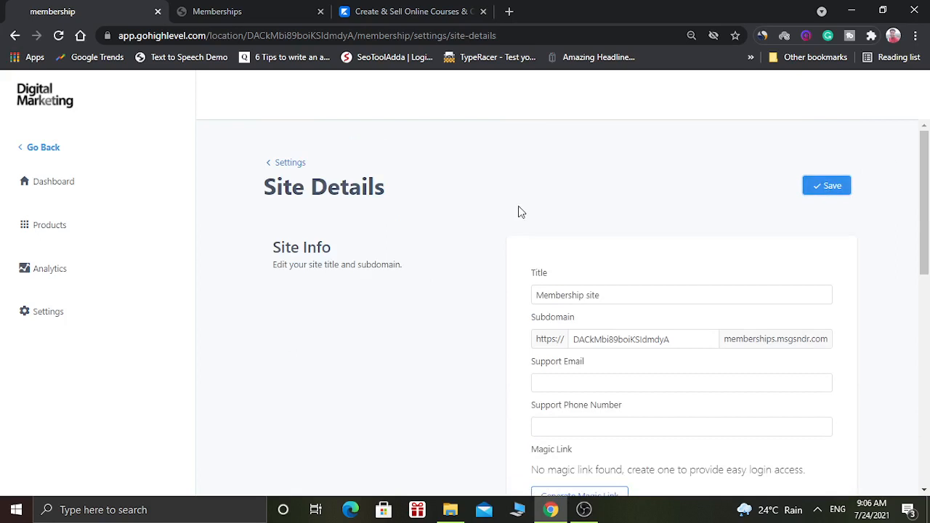
pyautogui.click(827, 186)
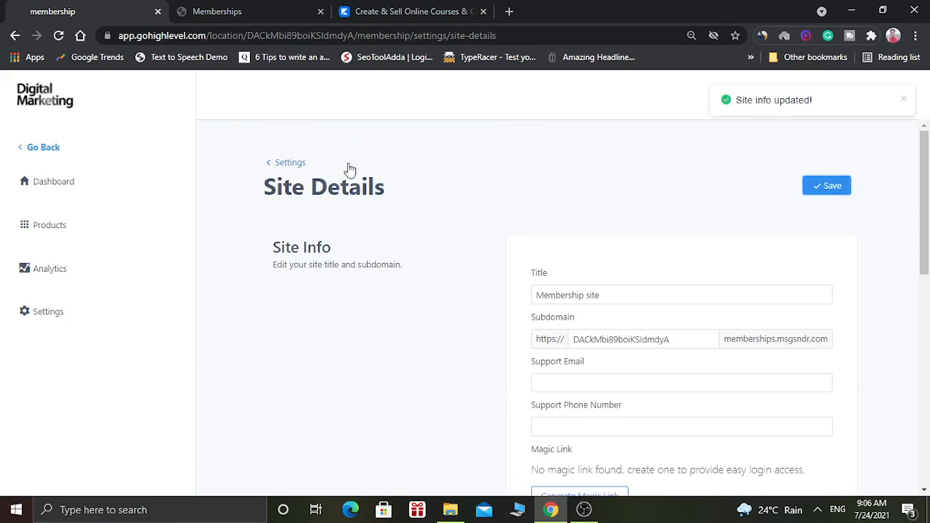
# Examine the custom domain settings, including the domain field and the required A or CNAME record, and return to the site settings.
pyautogui.click(283, 163)
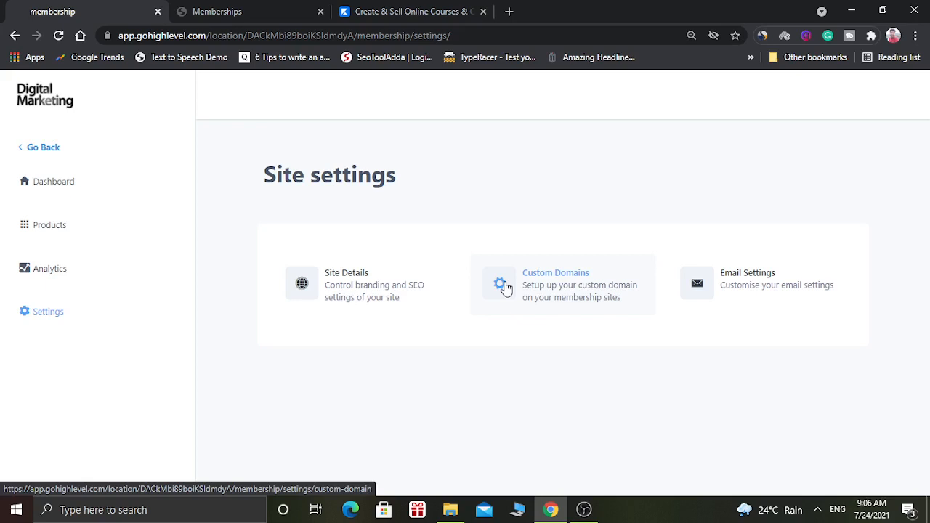
pyautogui.click(500, 288)
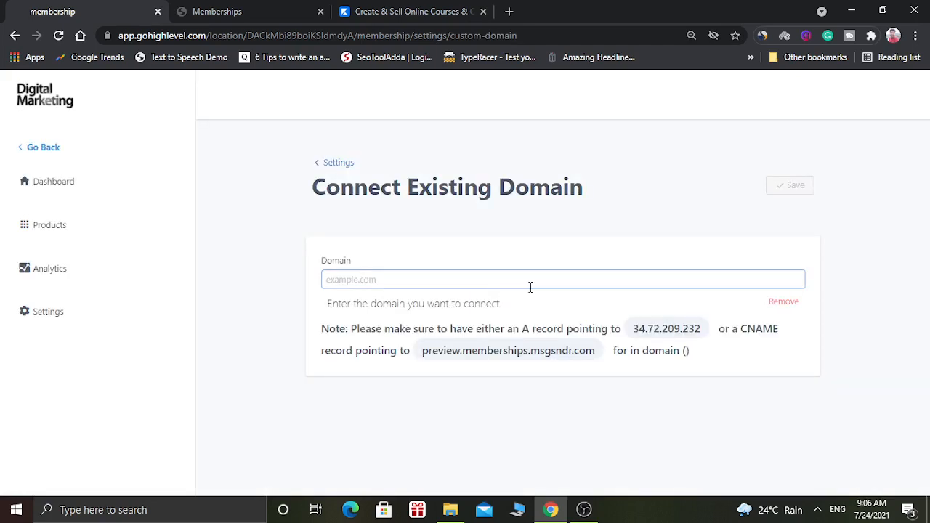
pyautogui.click(531, 287)
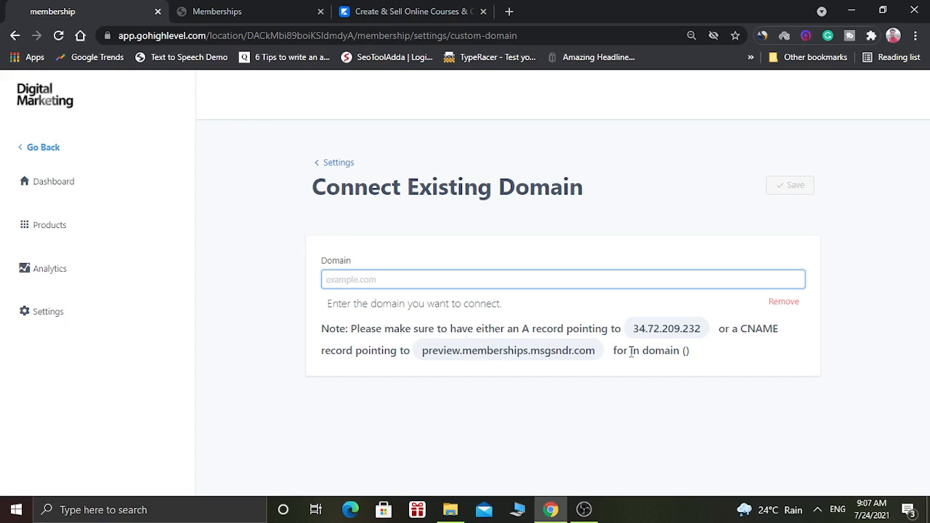
pyautogui.click(338, 163)
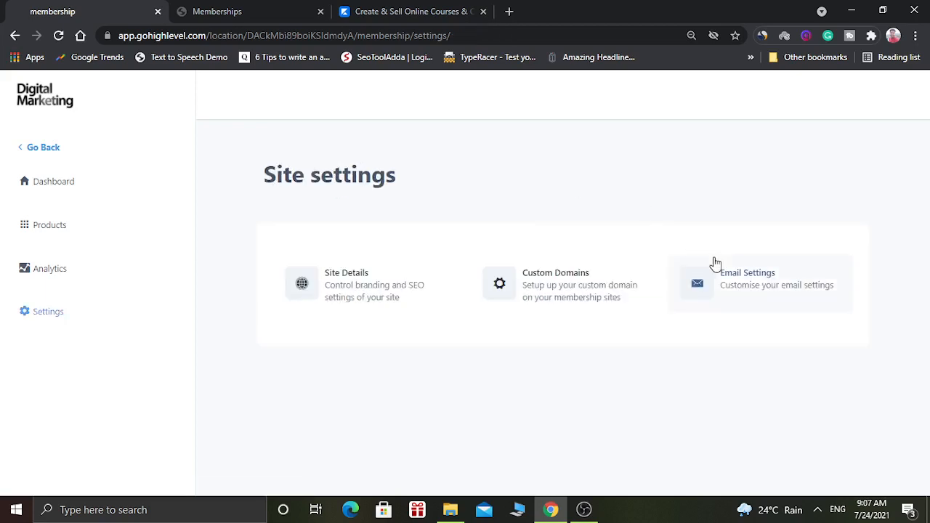
# Examine the welcome email option in the email settings and look over the membership dashboard.
pyautogui.click(702, 286)
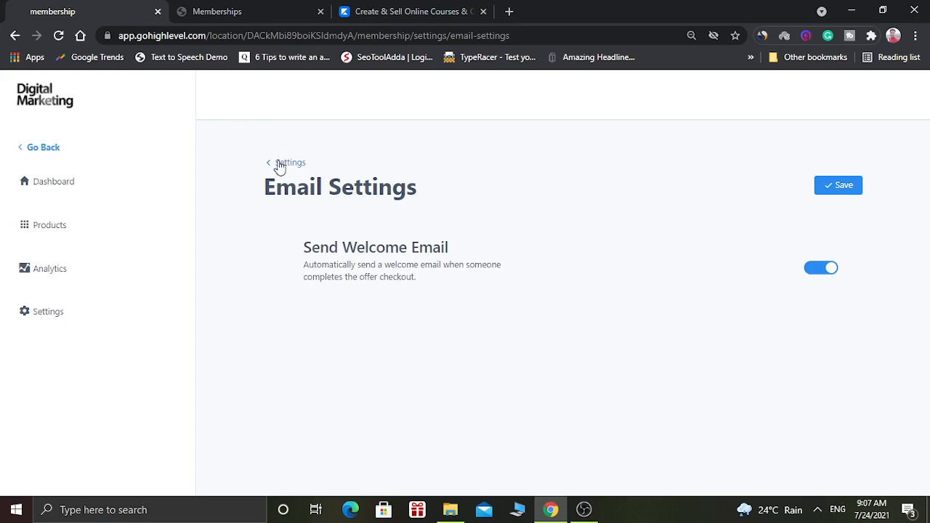
pyautogui.click(61, 189)
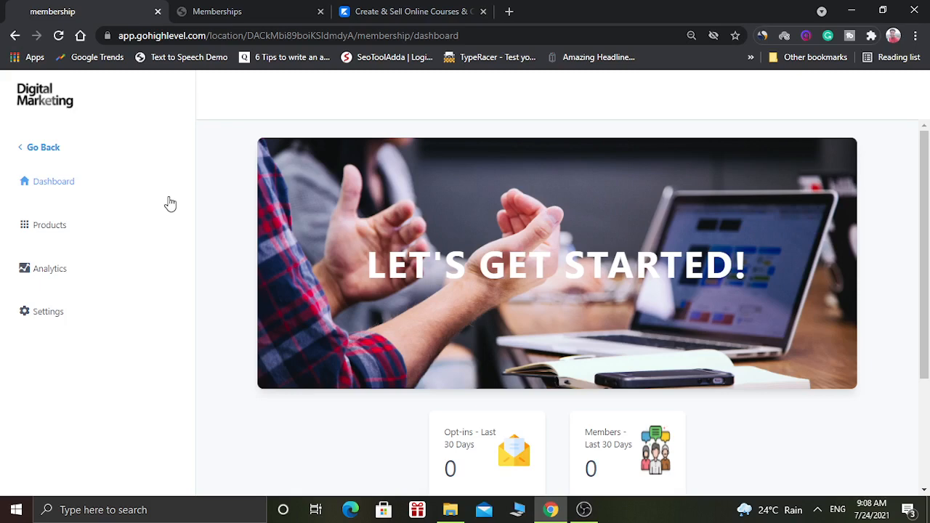
pyautogui.moveTo(928, 197); pyautogui.dragTo(929, 142)
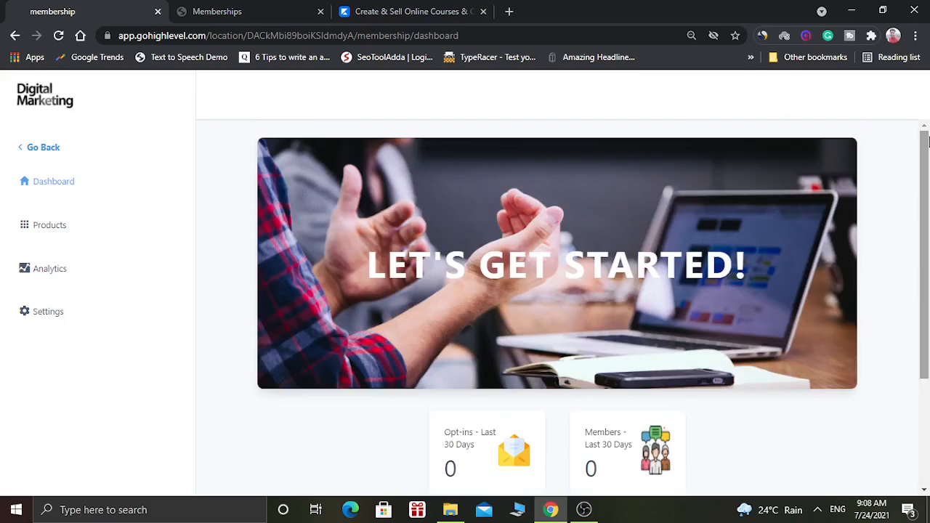